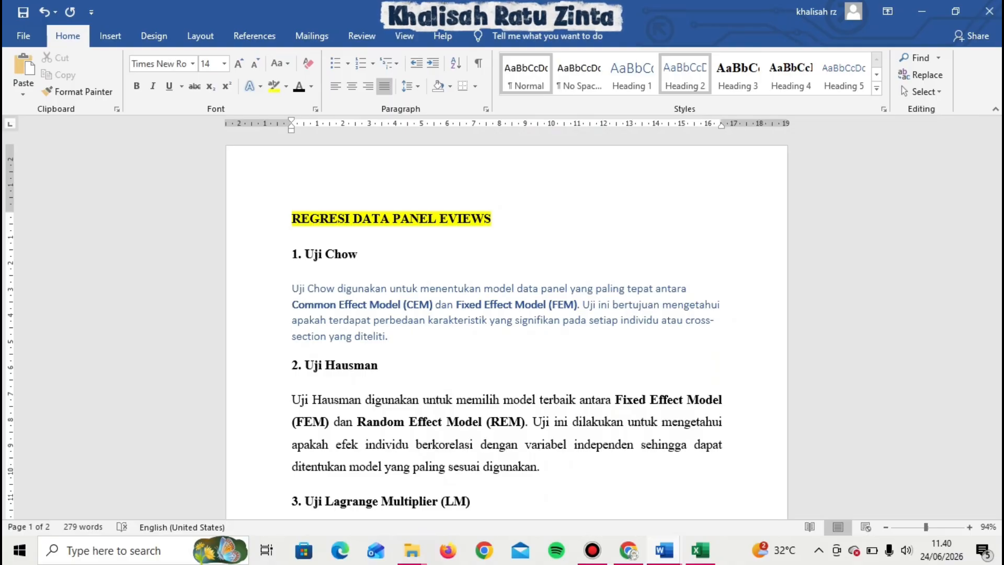
# Apply the Normal style to the Uji Chow paragraph and review the remaining test descriptions in the document.
pyautogui.hotkey('ctrl', 'shift', 'n')
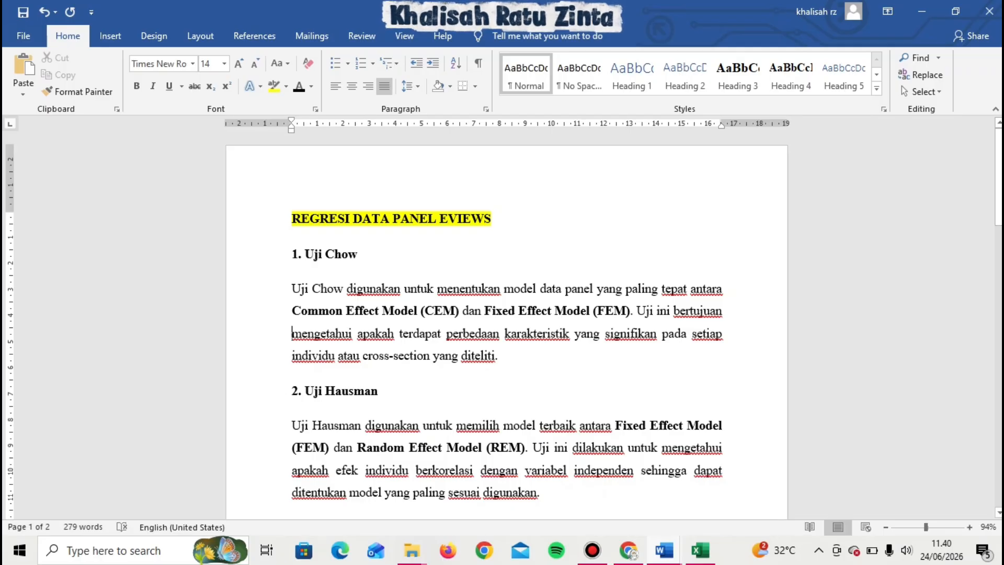
pyautogui.moveTo(998, 176); pyautogui.dragTo(999, 221)
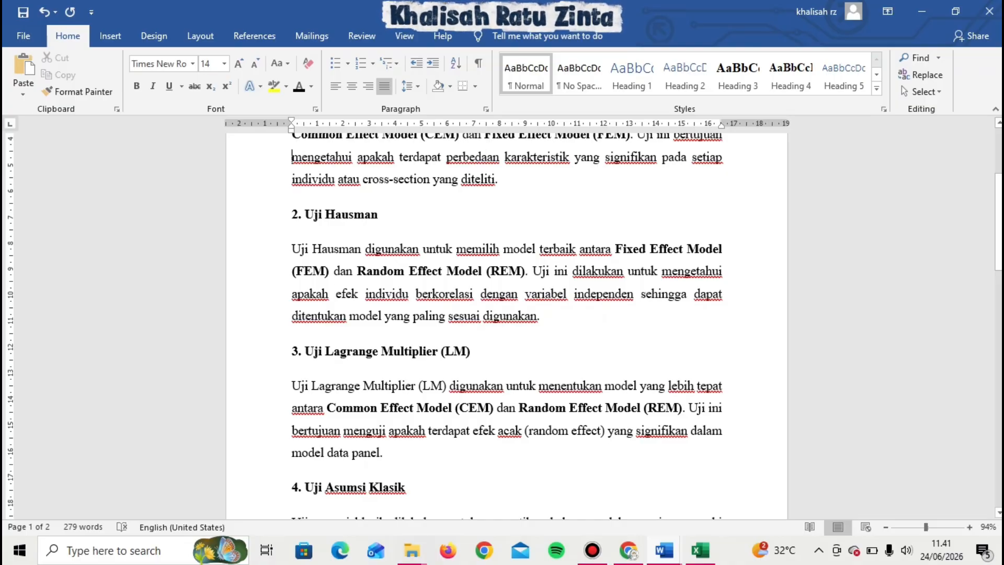
pyautogui.moveTo(999, 222); pyautogui.dragTo(999, 307)
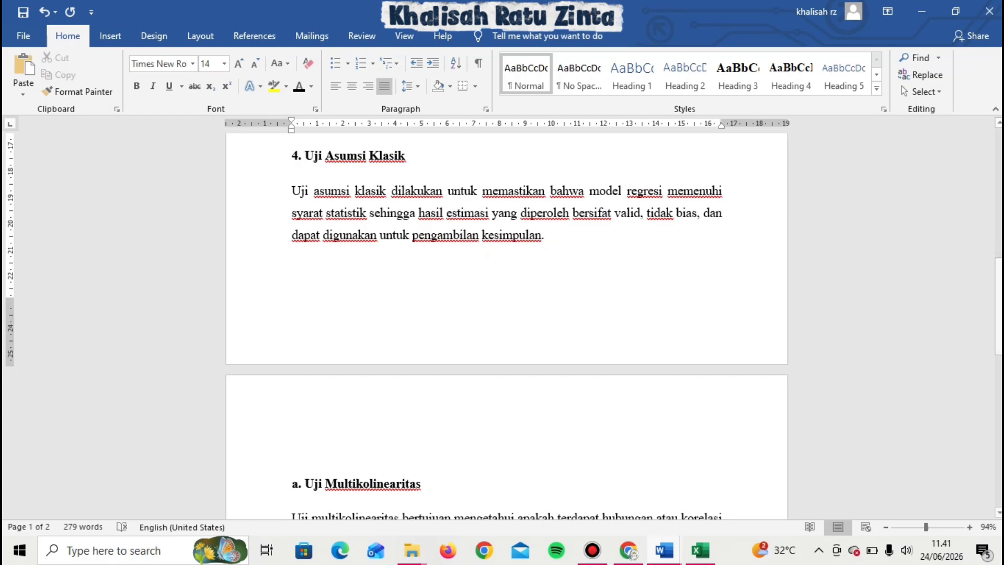
pyautogui.moveTo(998, 307); pyautogui.dragTo(999, 372)
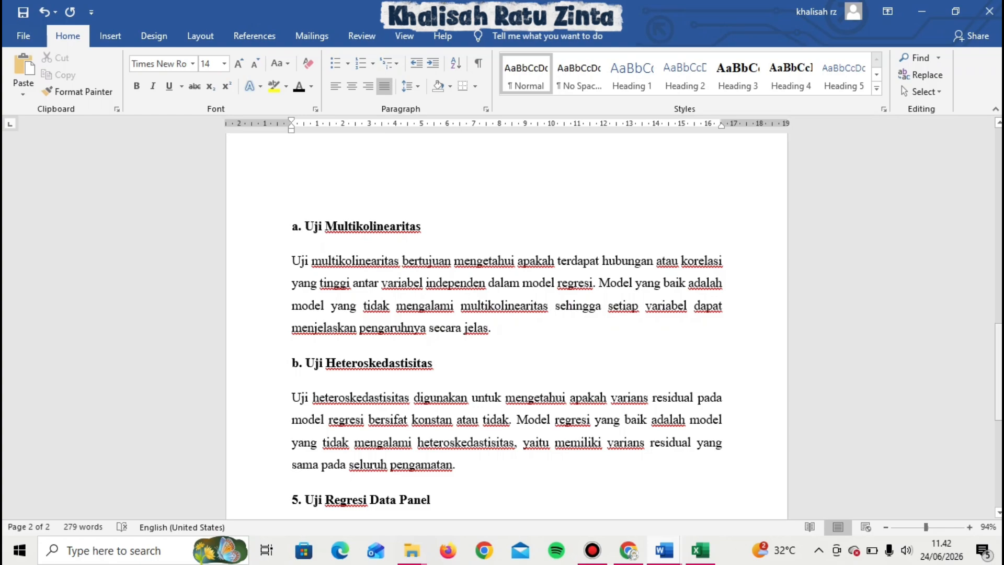
pyautogui.moveTo(999, 372); pyautogui.dragTo(998, 390)
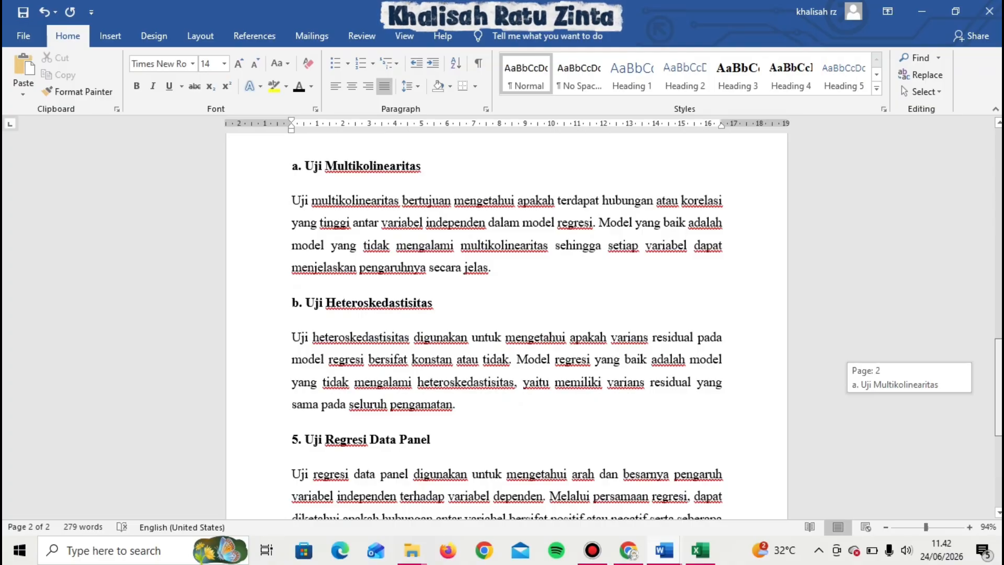
pyautogui.moveTo(998, 389); pyautogui.dragTo(999, 390)
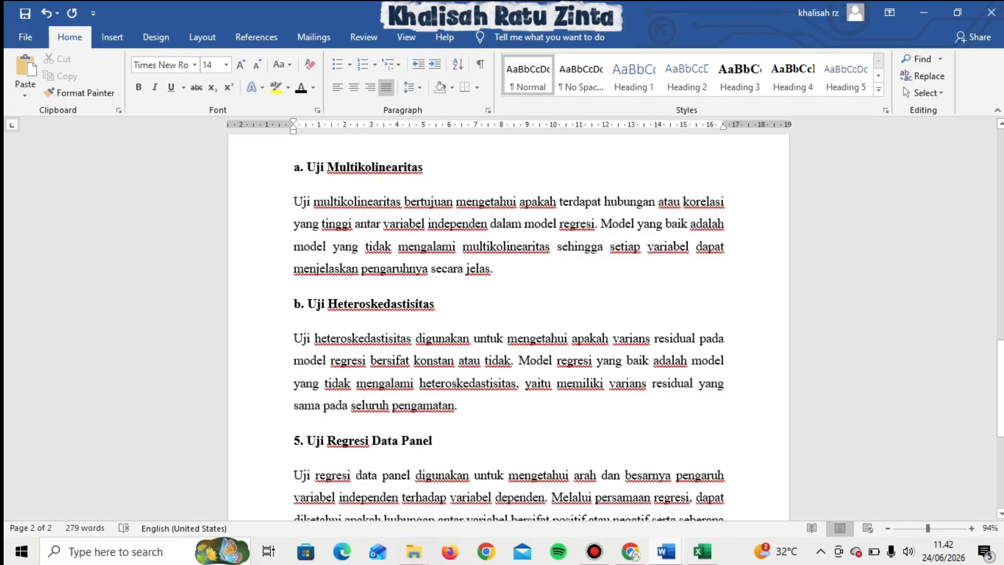
pyautogui.moveTo(1000, 381); pyautogui.dragTo(1001, 419)
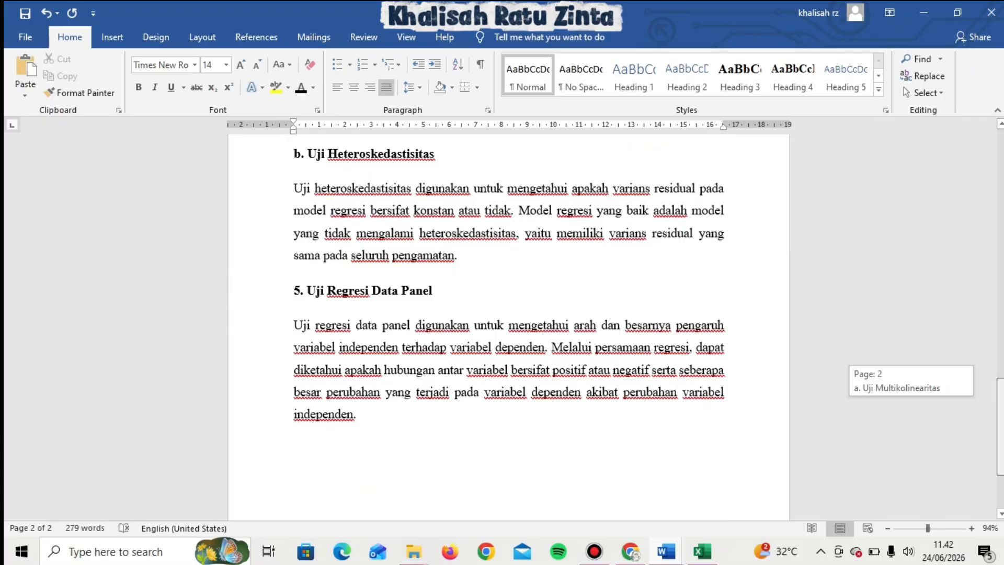
pyautogui.moveTo(1001, 419); pyautogui.dragTo(1000, 419)
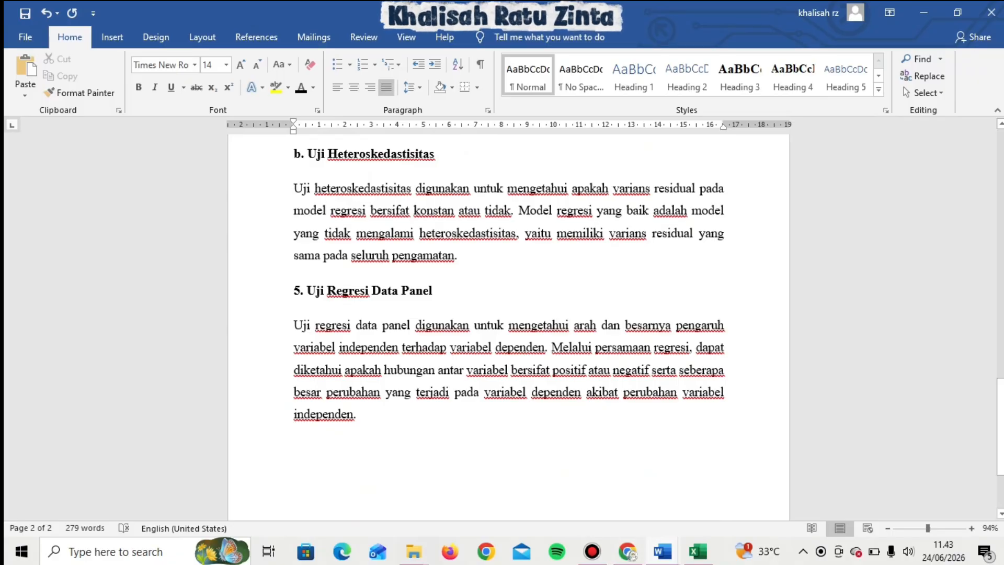
# Check the bank panel data in the Excel sheet, then minimize the open windows to reach the desktop.
pyautogui.click(698, 551)
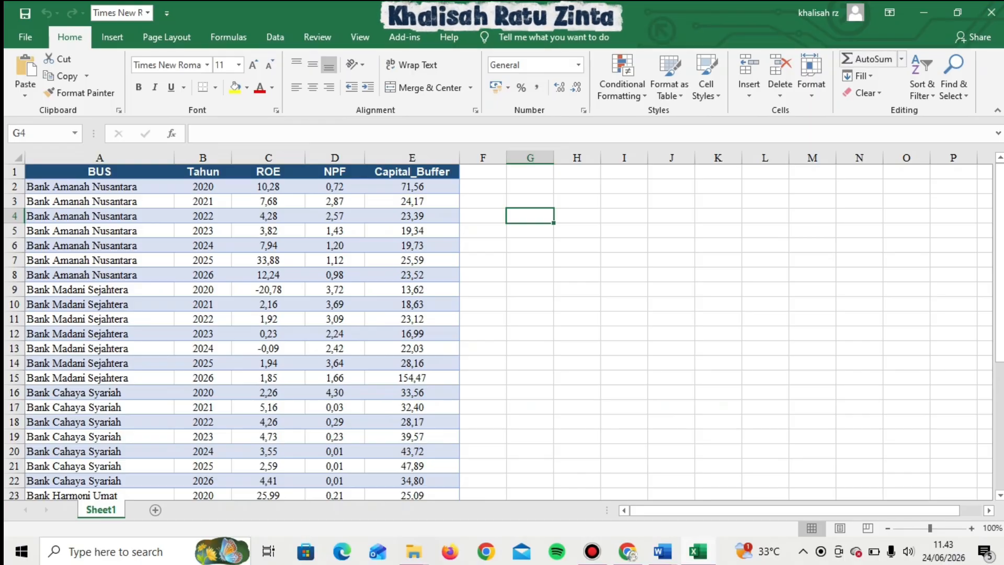
pyautogui.click(924, 13)
pyautogui.click(923, 13)
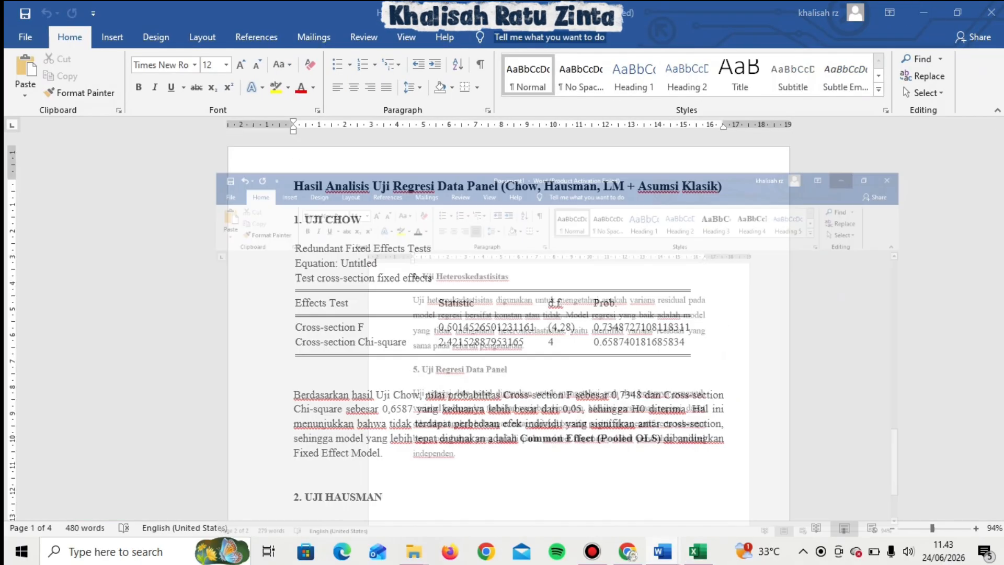
pyautogui.click(923, 12)
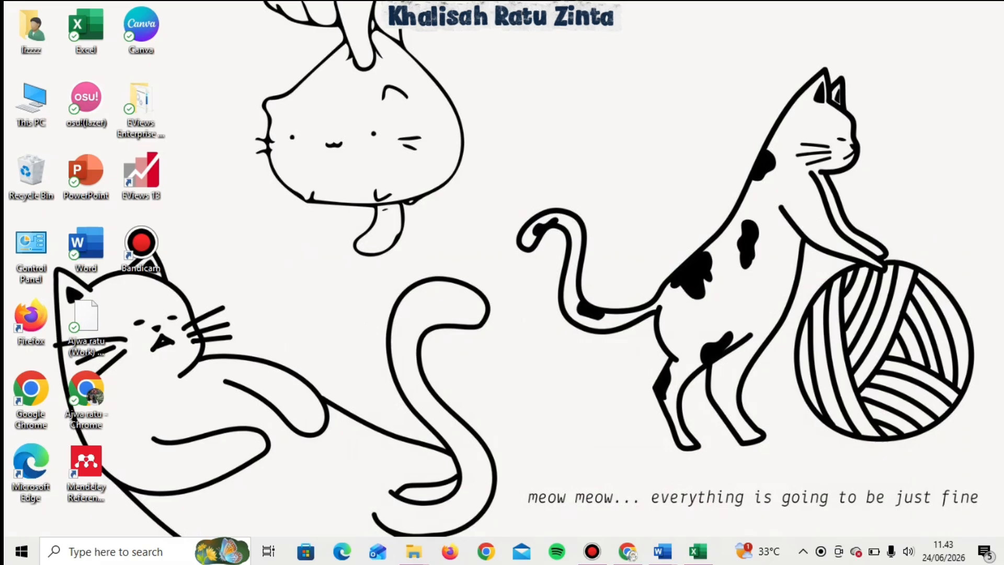
# Launch EViews 13 from the desktop, allow it to run, dismiss the startup screen and maximize the window.
pyautogui.doubleClick(141, 172)
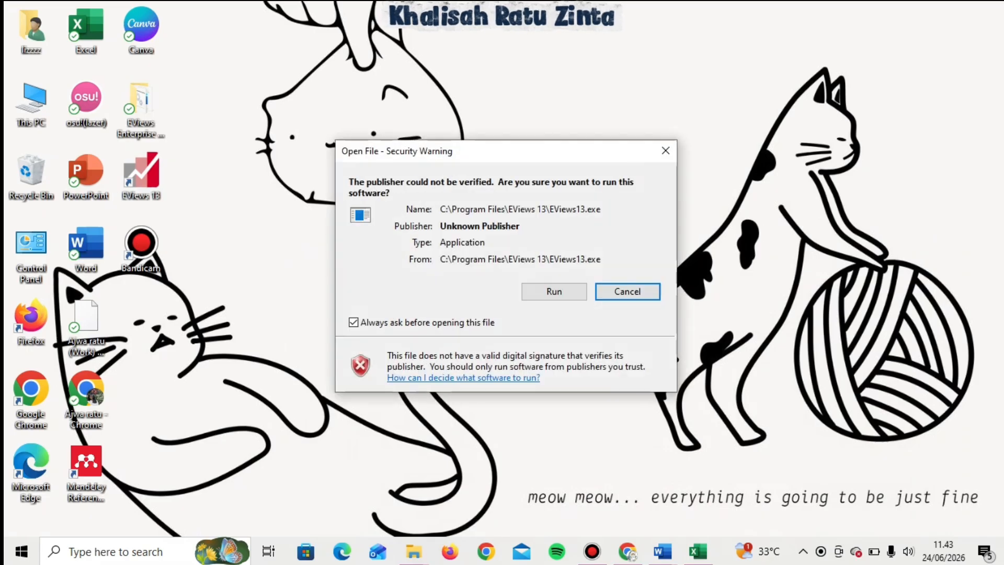
pyautogui.click(554, 291)
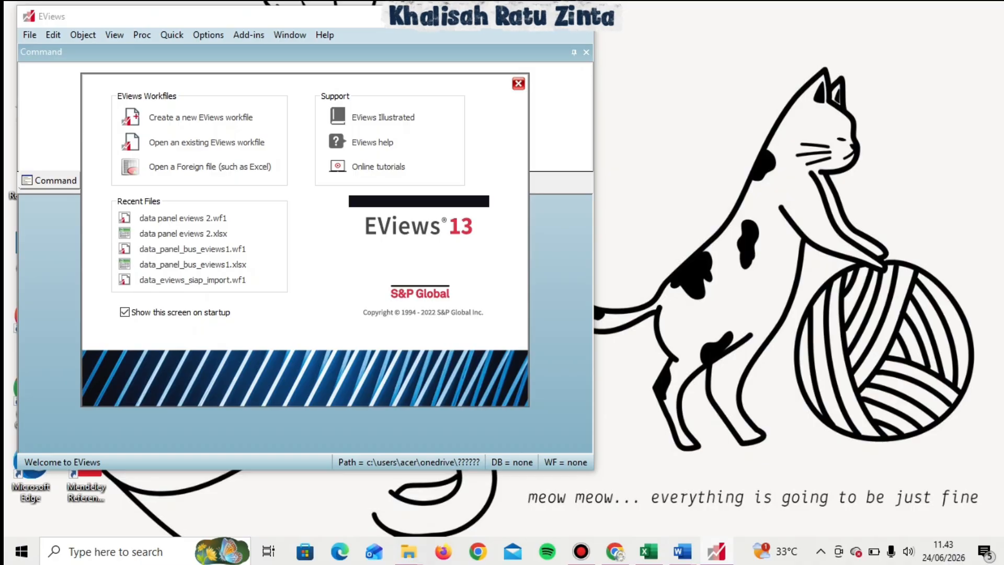
pyautogui.press('Escape')
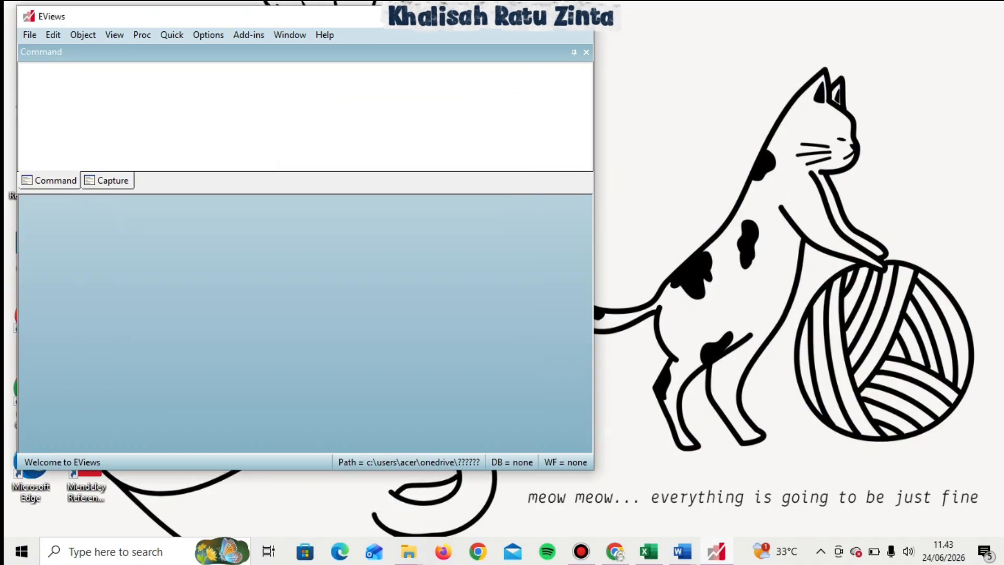
pyautogui.press('super+Up')
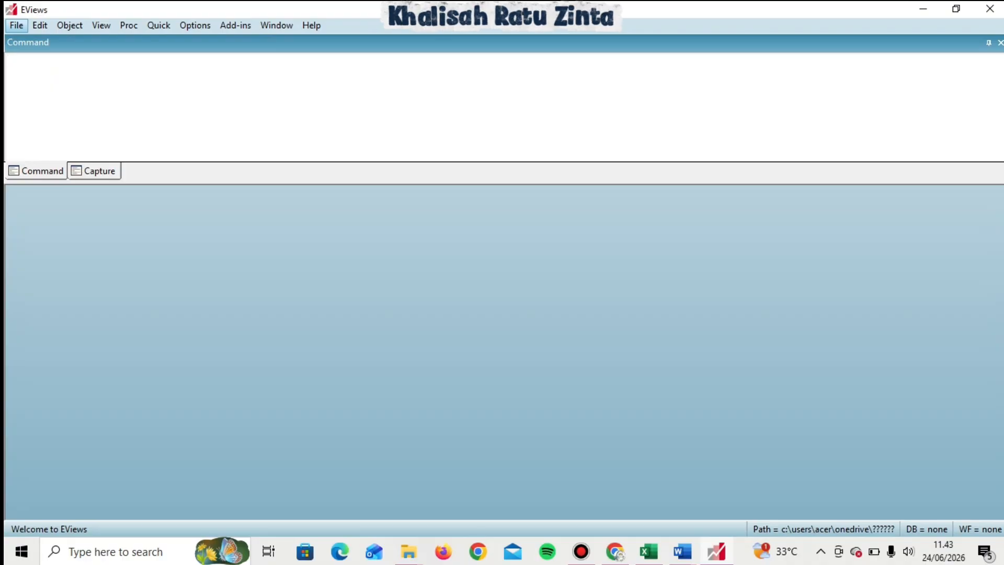
# Open the DATA PANEL EVIEWS 2 Excel file from Downloads as foreign data in a new workfile.
pyautogui.hotkey('alt', 'f')
pyautogui.press('Down')
pyautogui.press('Down')
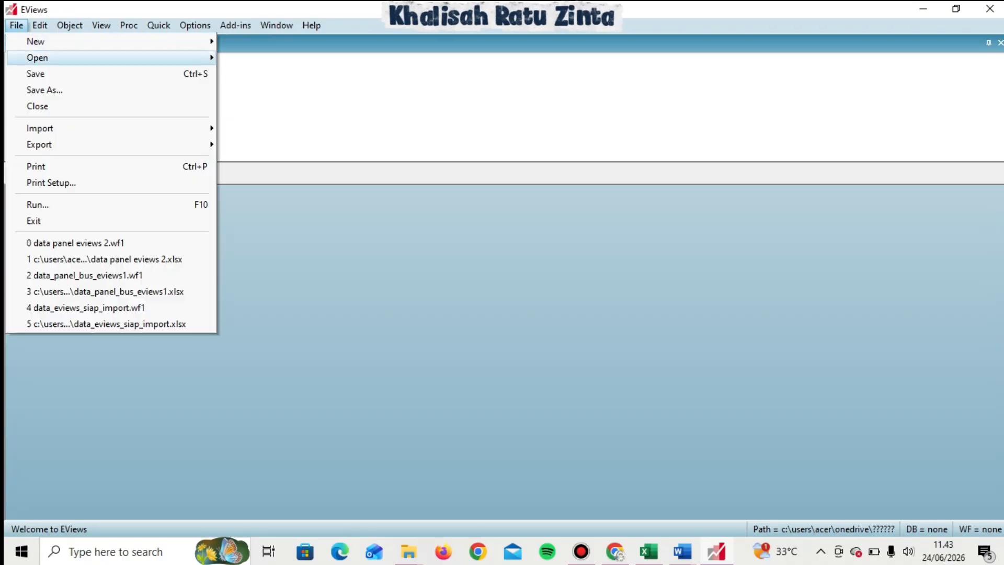
pyautogui.press('Right')
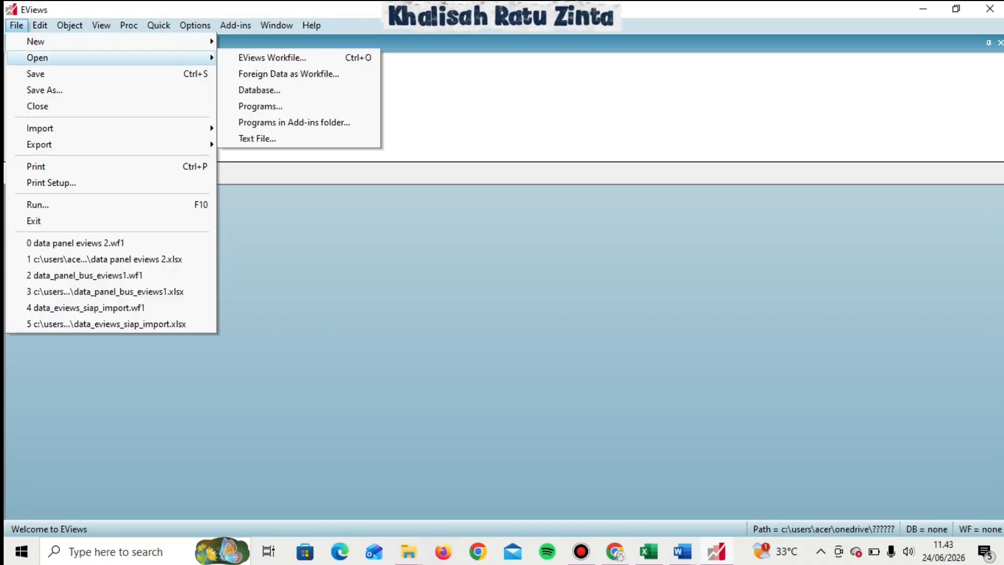
pyautogui.press('Down')
pyautogui.press('Down')
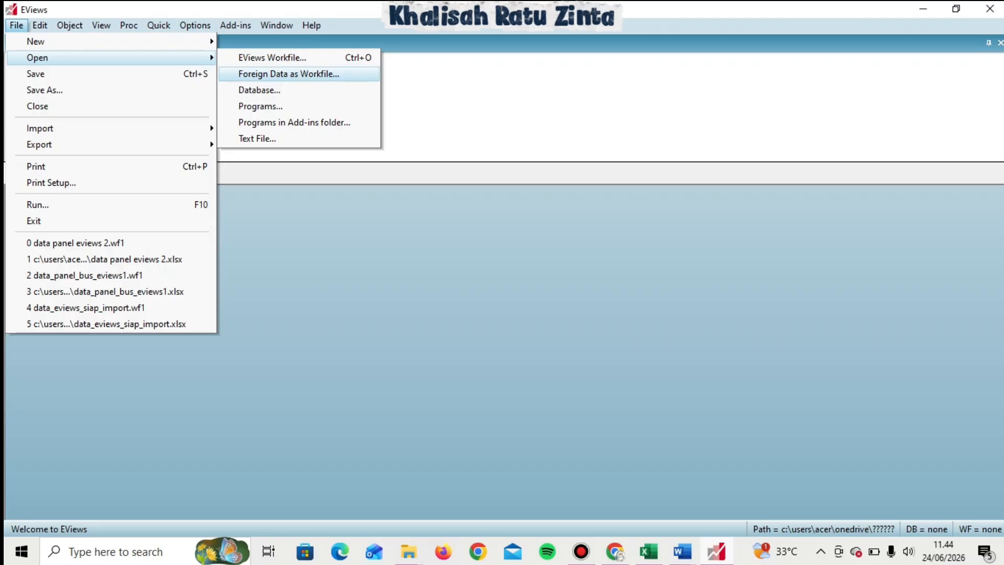
pyautogui.press('Return')
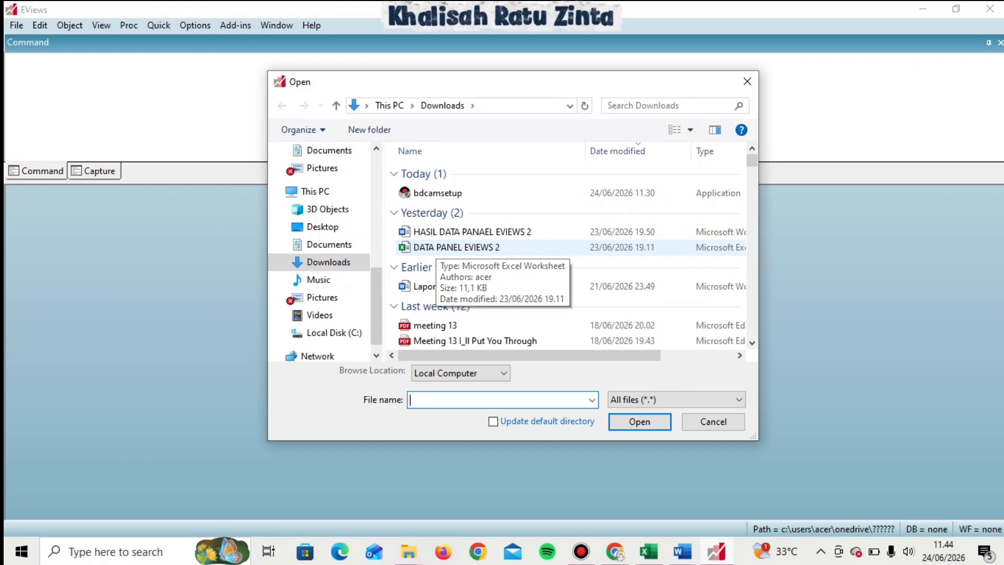
pyautogui.doubleClick(434, 247)
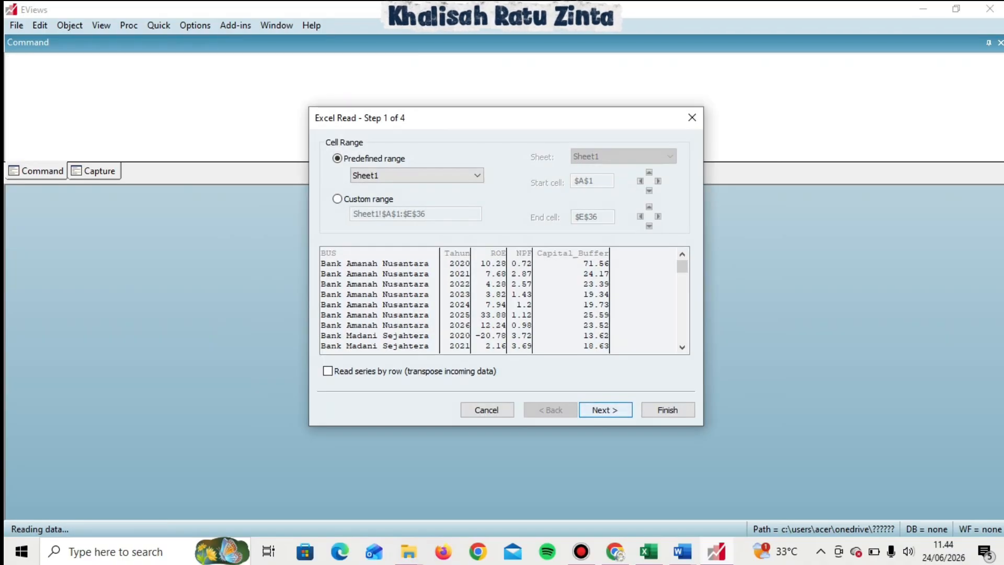
# Complete the Excel Read wizard, importing as a Dated Panel with bus as cross-section ID and tahun as date series.
pyautogui.press('Return')
pyautogui.press('Return')
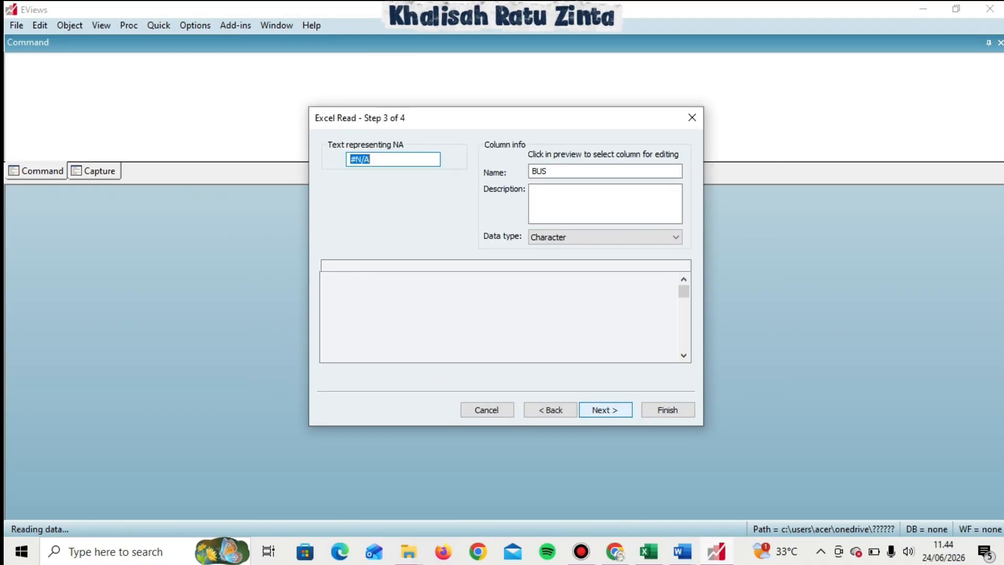
pyautogui.press('Return')
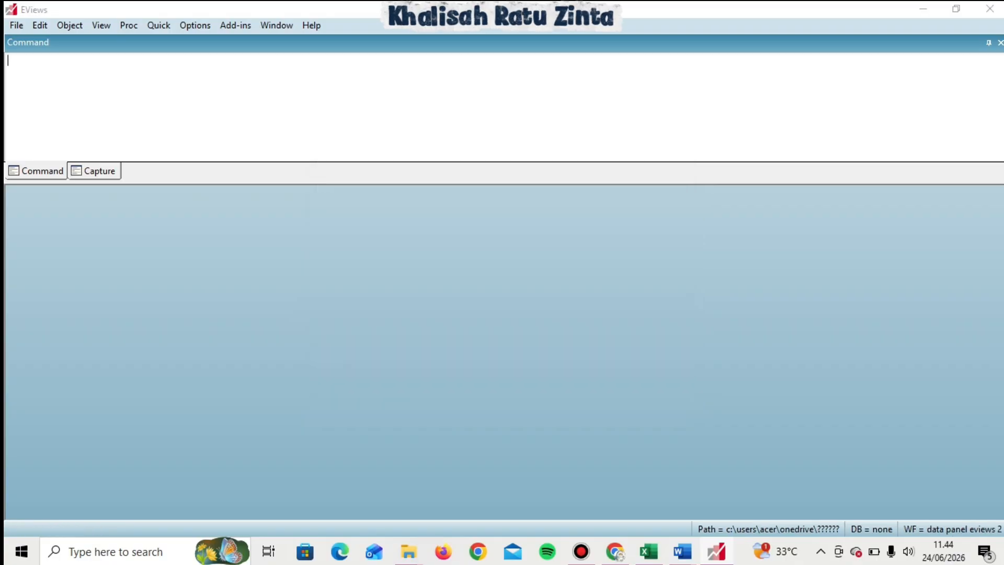
pyautogui.press('Return')
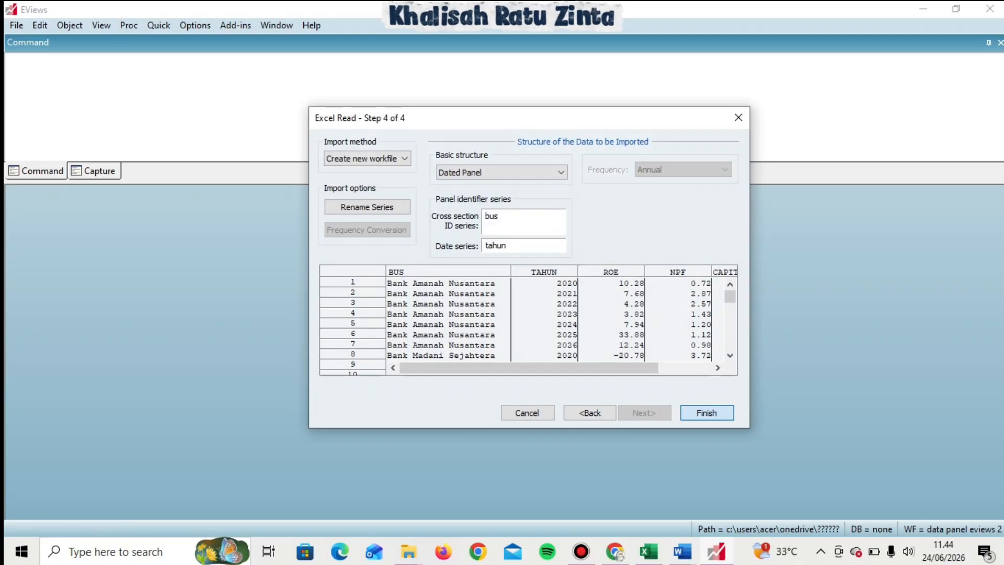
pyautogui.press('Left')
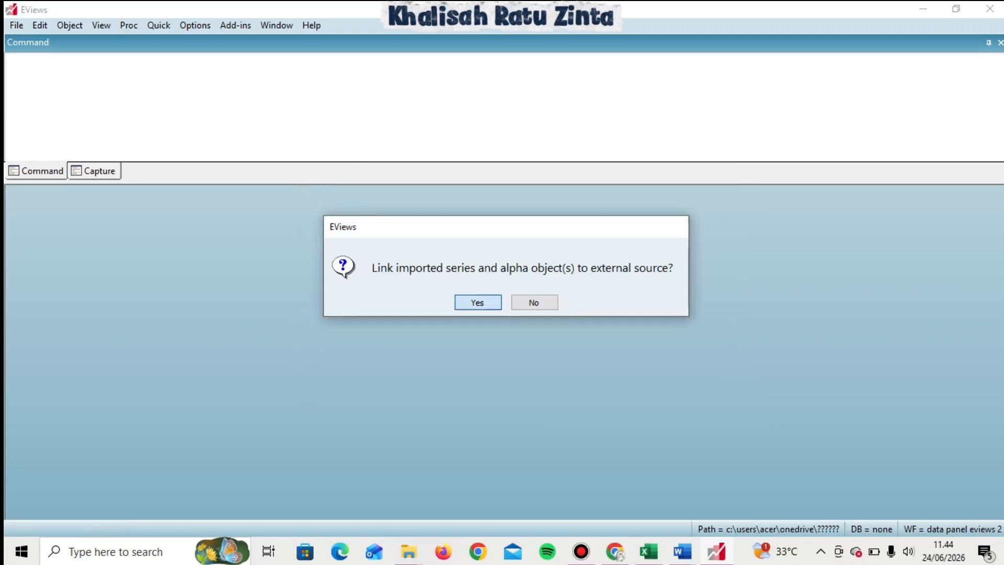
pyautogui.press('Return')
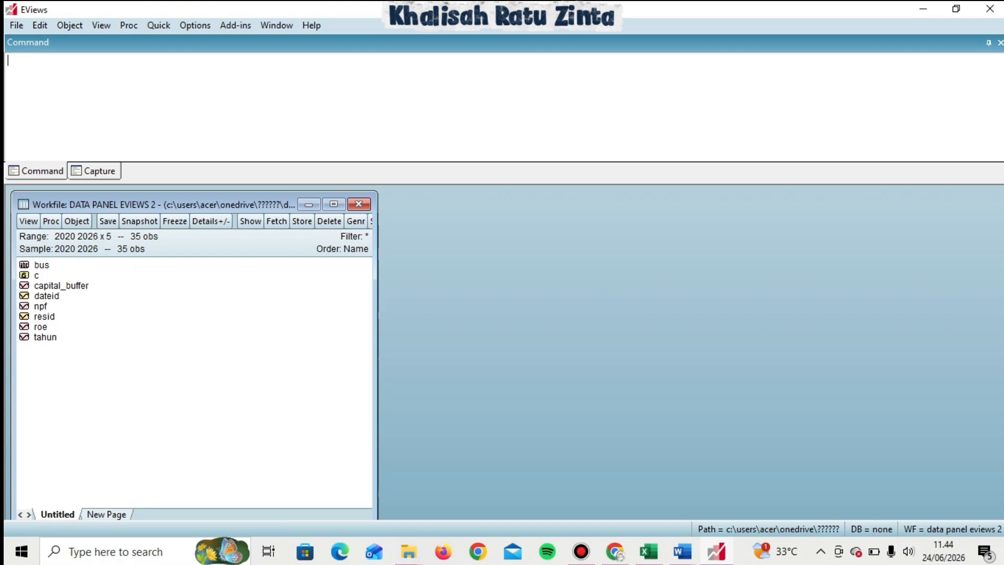
# Select the capital_buffer, npf and roe series and open them together as an equation.
pyautogui.click(61, 285)
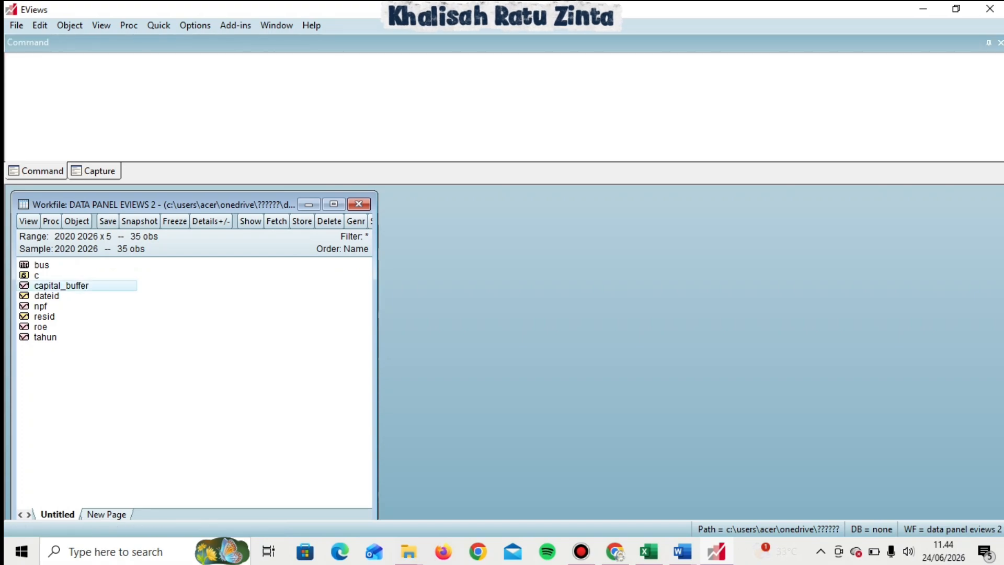
pyautogui.keyDown('ctrl'); pyautogui.click(41, 306); pyautogui.keyUp('ctrl')
pyautogui.keyDown('ctrl'); pyautogui.click(41, 326); pyautogui.keyUp('ctrl')
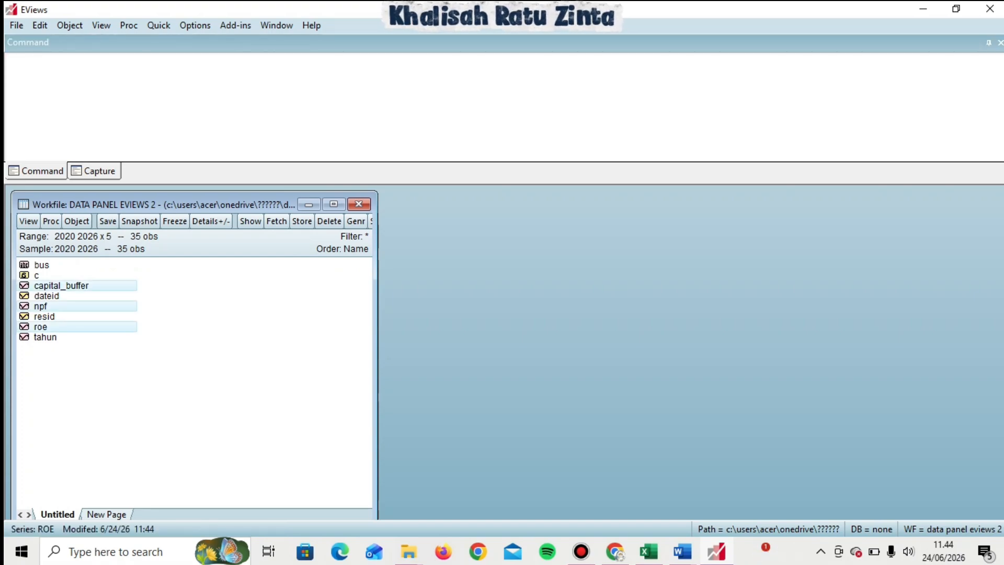
pyautogui.rightClick(45, 327)
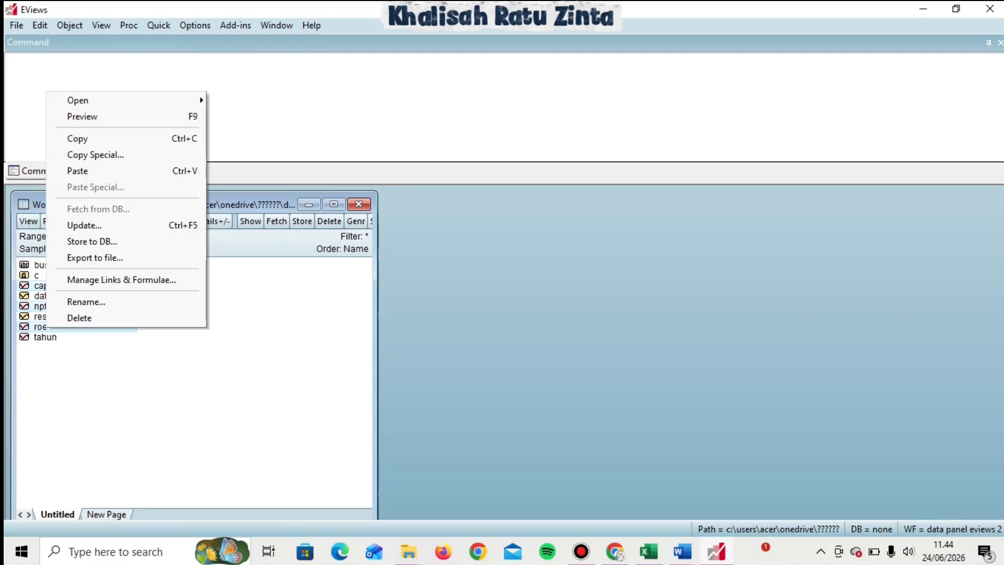
pyautogui.press('Down')
pyautogui.press('Right')
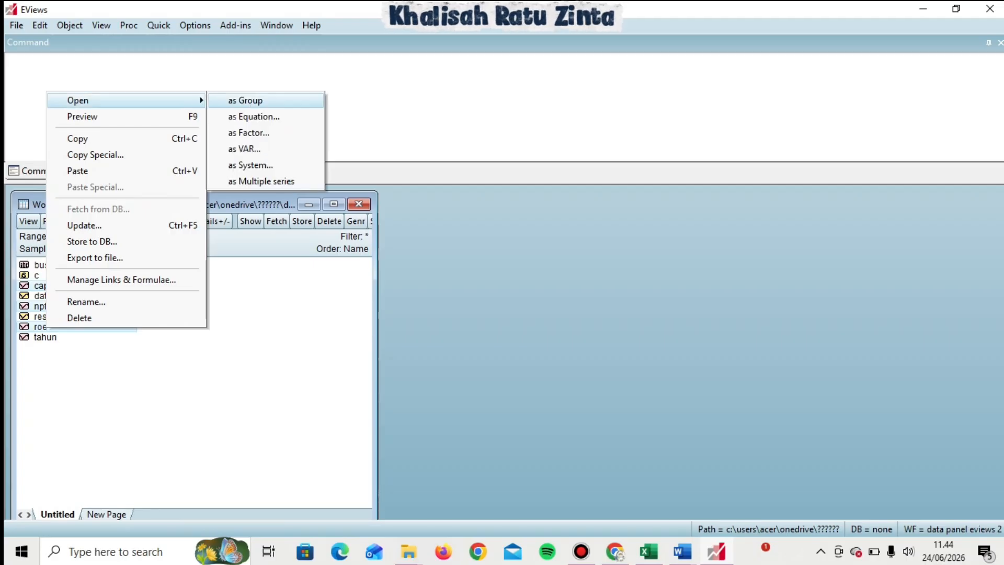
pyautogui.press('Down')
pyautogui.press('Return')
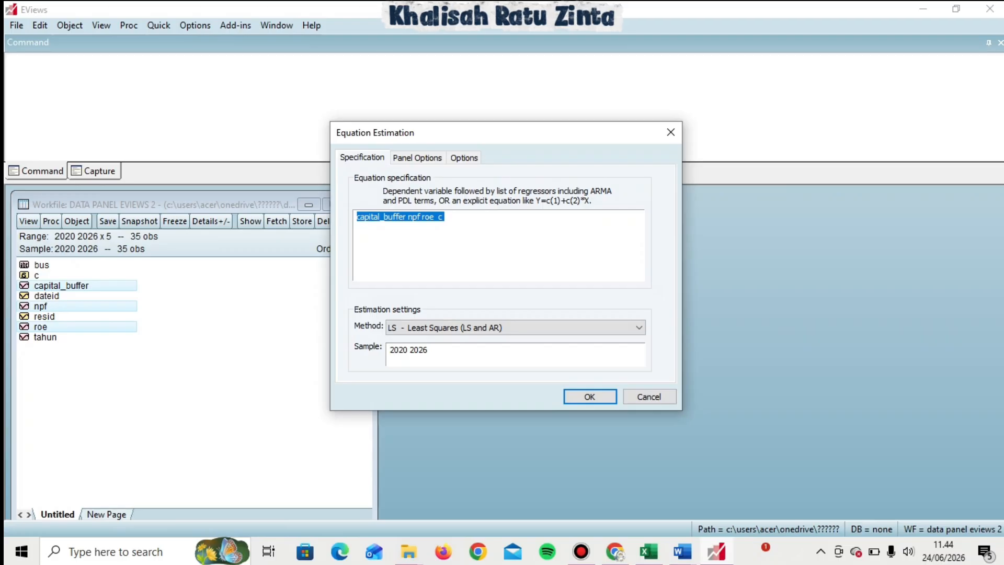
# Change the equation specification to capital_buffer c npf roe and estimate it with least squares.
pyautogui.click(442, 216)
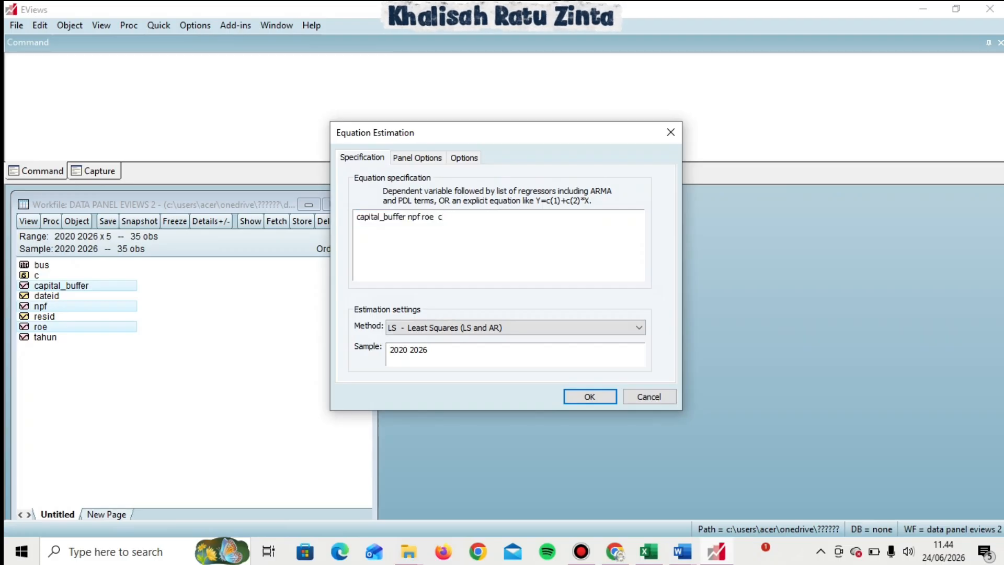
pyautogui.press('BackSpace')
pyautogui.press('BackSpace')
pyautogui.press('BackSpace')
pyautogui.click(409, 217)
pyautogui.write('c')
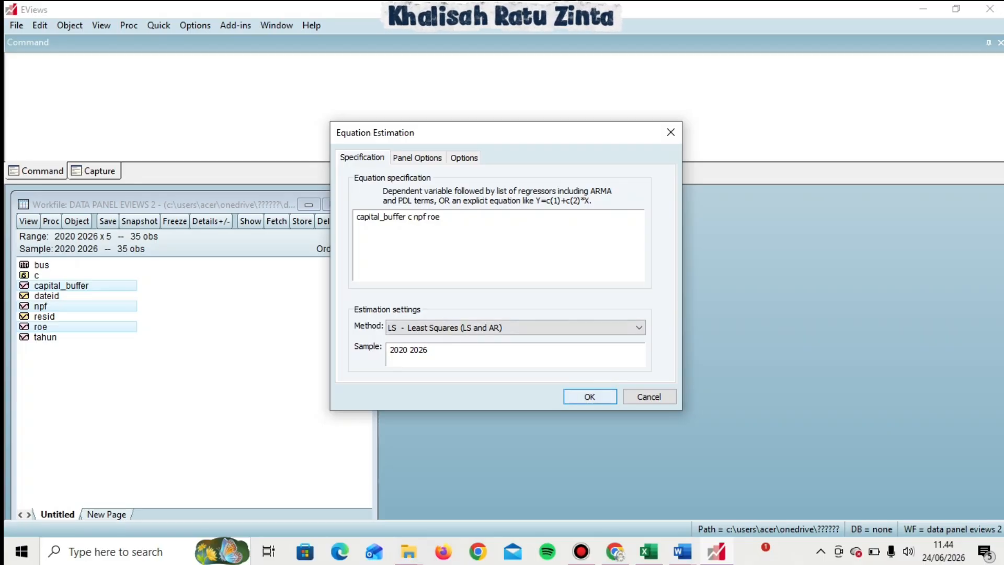
pyautogui.press('Return')
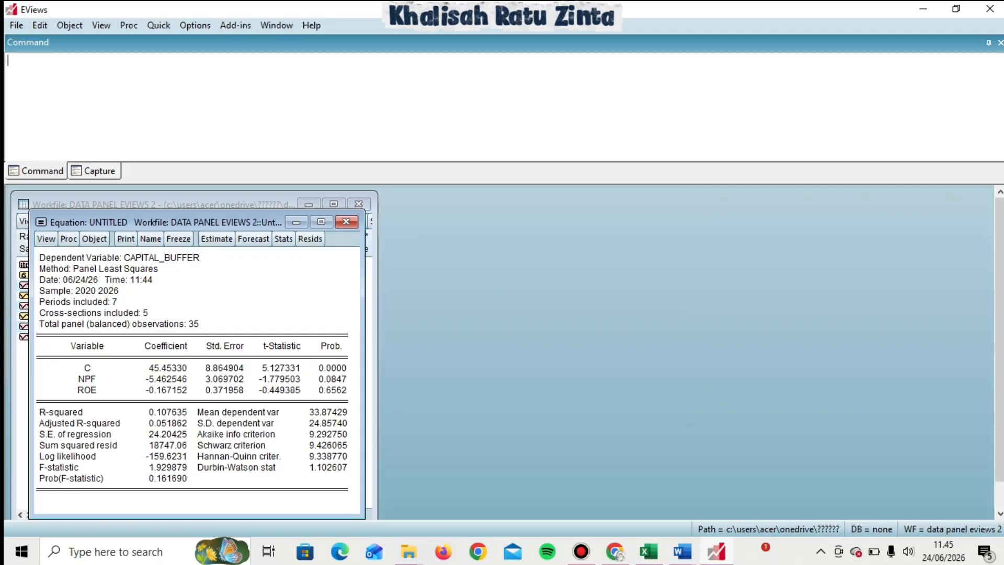
# Re-estimate the equation with fixed cross-section effects.
pyautogui.moveTo(157, 222); pyautogui.dragTo(531, 204)
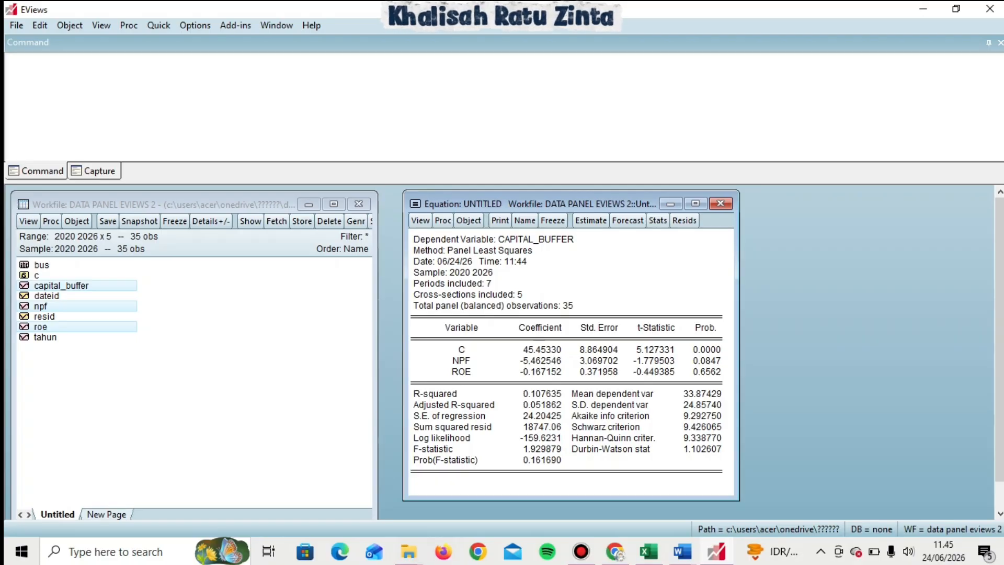
pyautogui.click(591, 220)
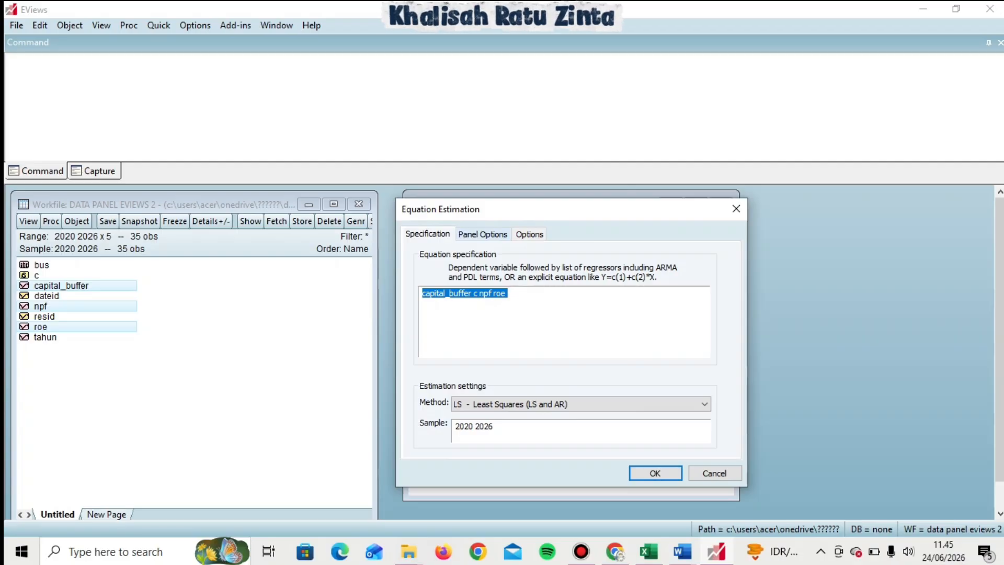
pyautogui.click(483, 234)
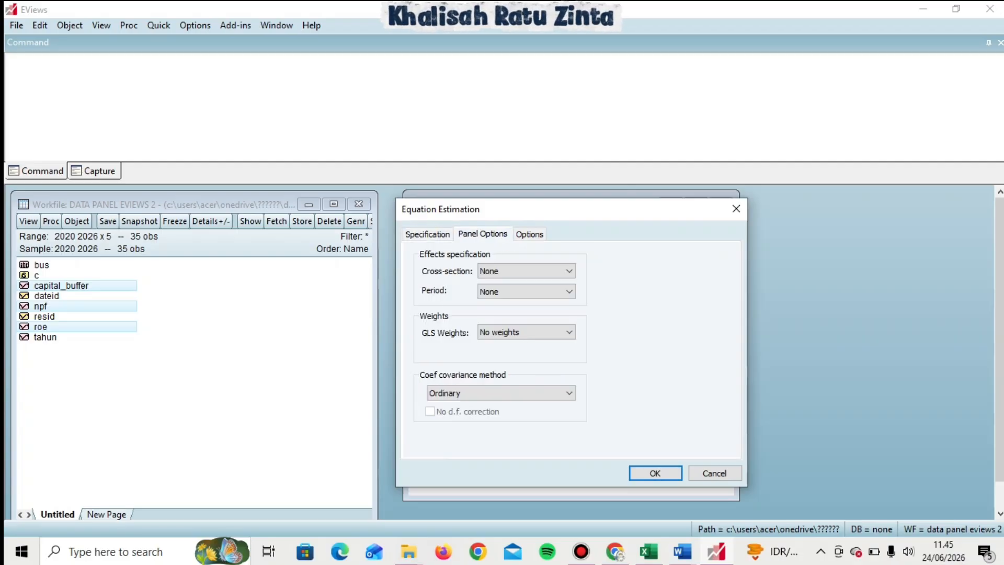
pyautogui.click(525, 271)
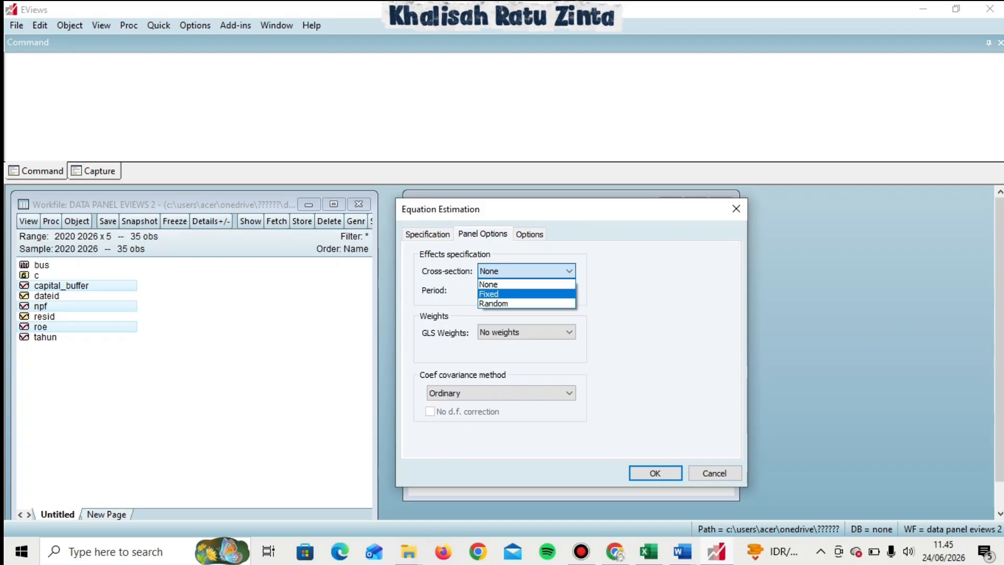
pyautogui.click(523, 291)
pyautogui.click(655, 473)
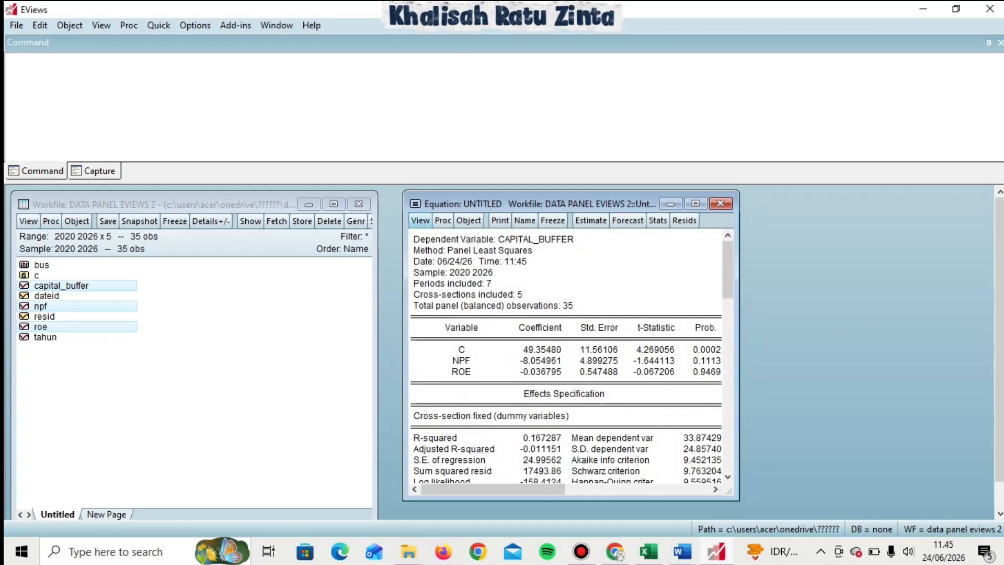
# Run the Redundant Fixed Effects likelihood ratio (Chow) test and select its output.
pyautogui.click(420, 220)
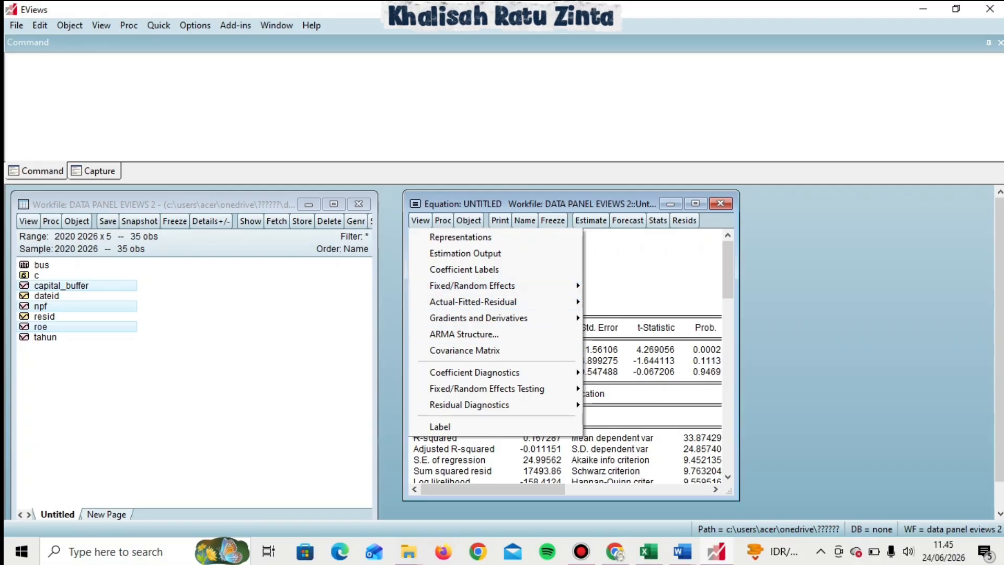
pyautogui.moveTo(486, 389)
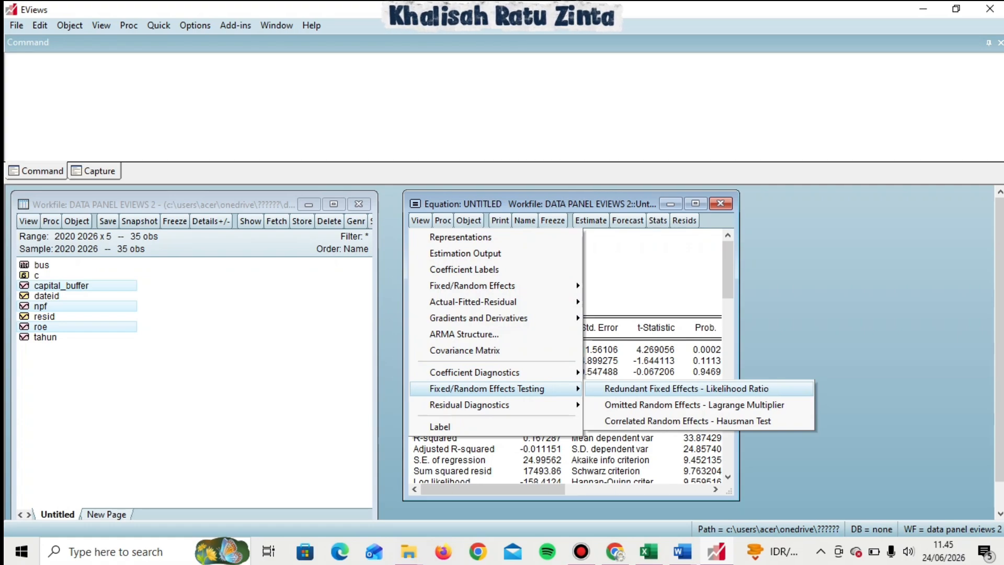
pyautogui.press('Return')
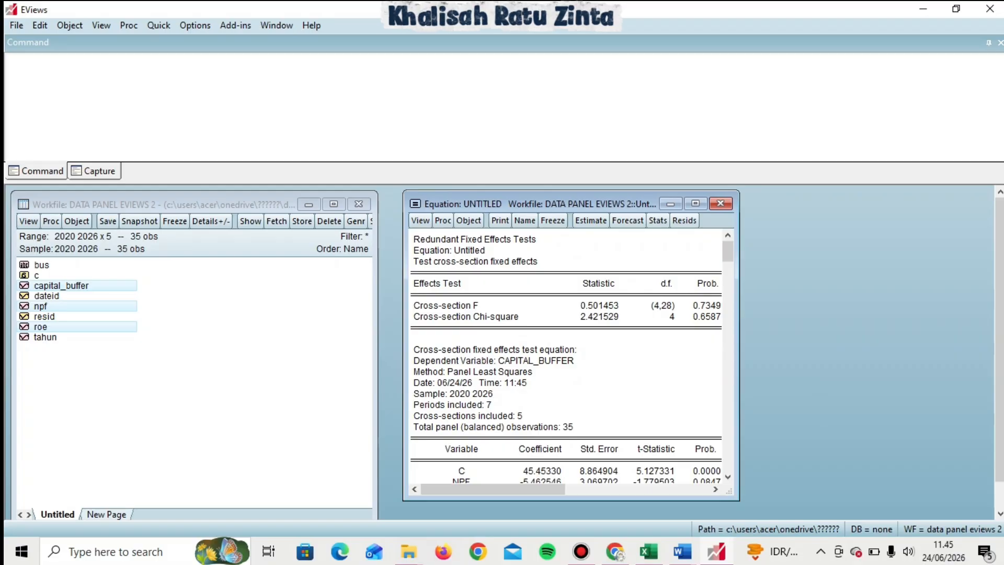
pyautogui.hotkey('shift', 'Down')
pyautogui.hotkey('shift', 'Down')
pyautogui.hotkey('shift', 'Down')
pyautogui.hotkey('shift', 'Down')
pyautogui.hotkey('shift', 'Down')
pyautogui.hotkey('shift', 'Down')
pyautogui.hotkey('shift', 'Down')
pyautogui.hotkey('shift', 'Down')
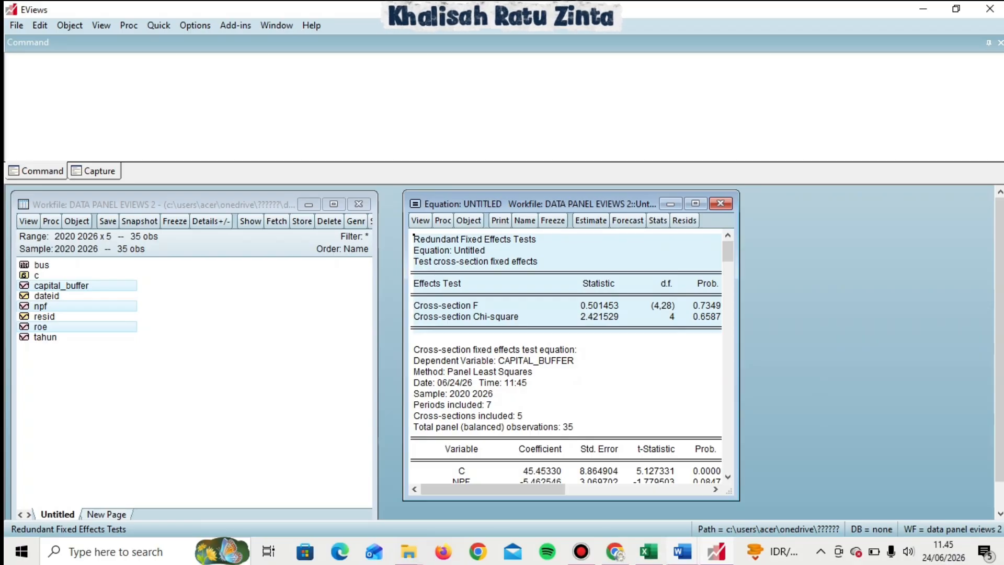
# Switch to the Word report to review the Chow test section, then return to EViews.
pyautogui.moveTo(682, 551)
pyautogui.click(603, 489)
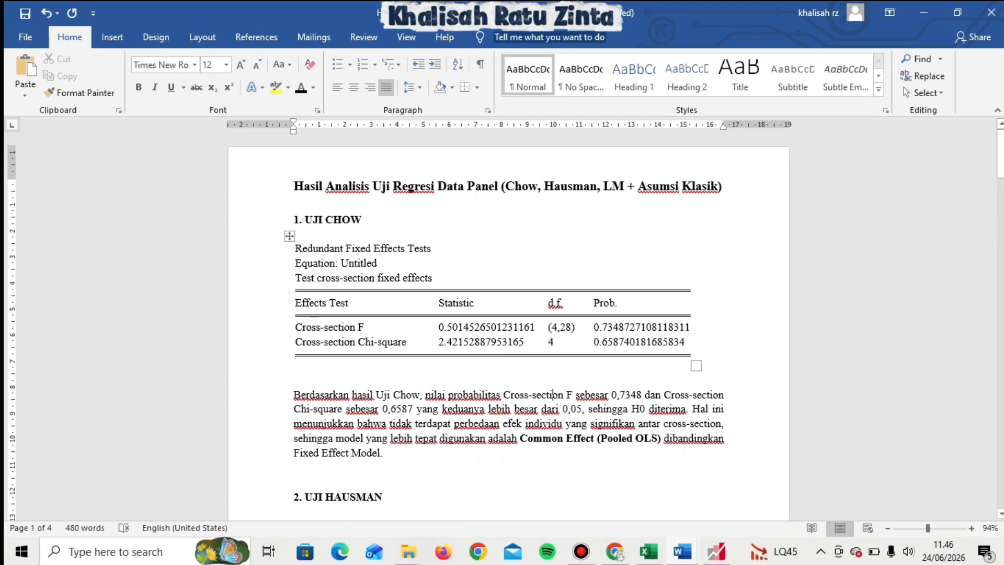
pyautogui.moveTo(716, 551)
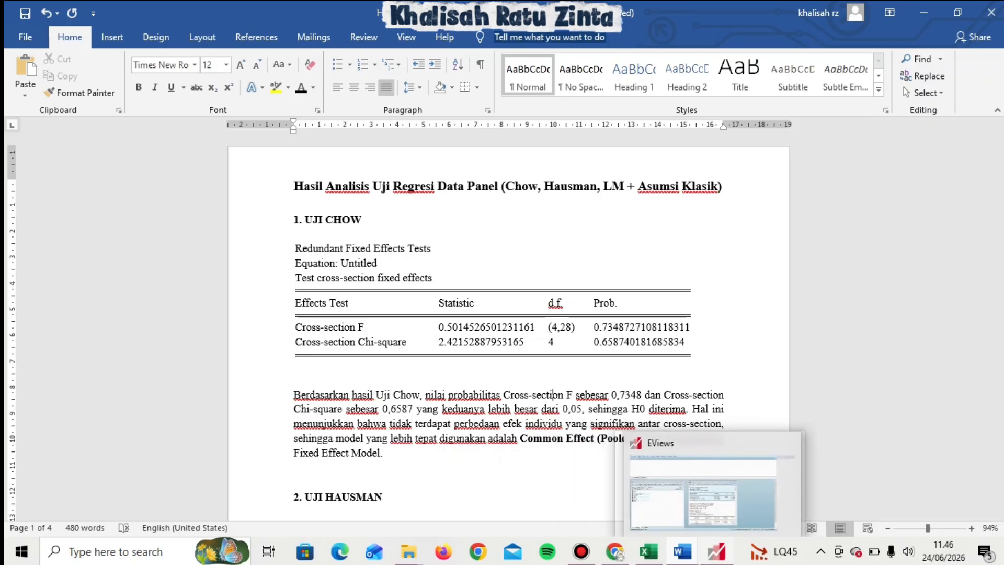
pyautogui.click(703, 492)
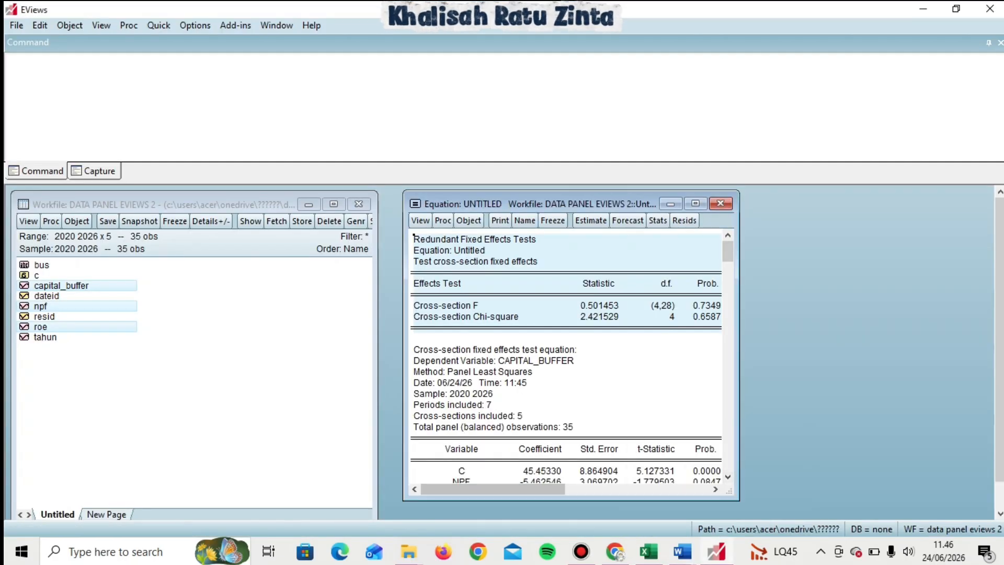
# Re-estimate the equation with random cross-section effects.
pyautogui.click(647, 349)
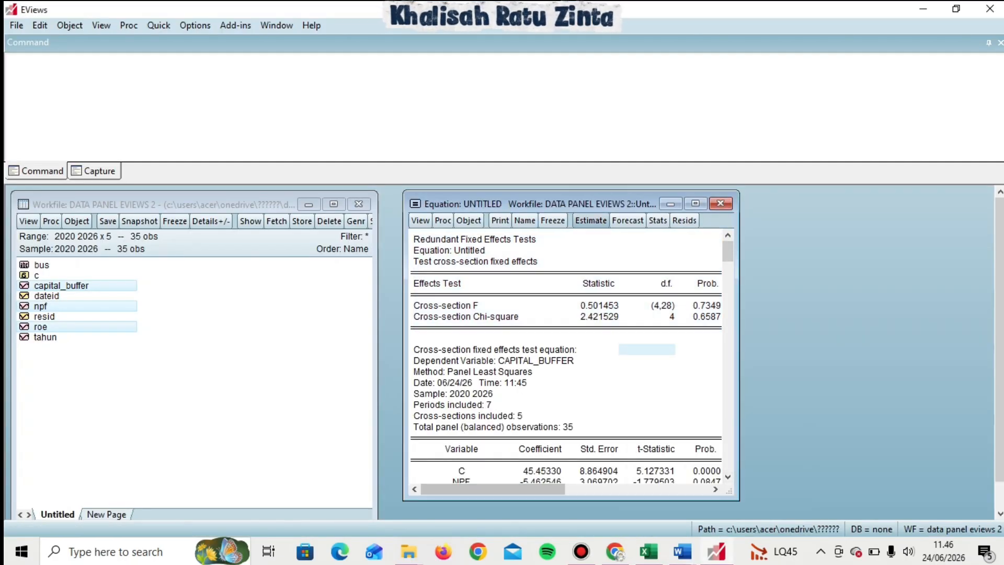
pyautogui.click(591, 220)
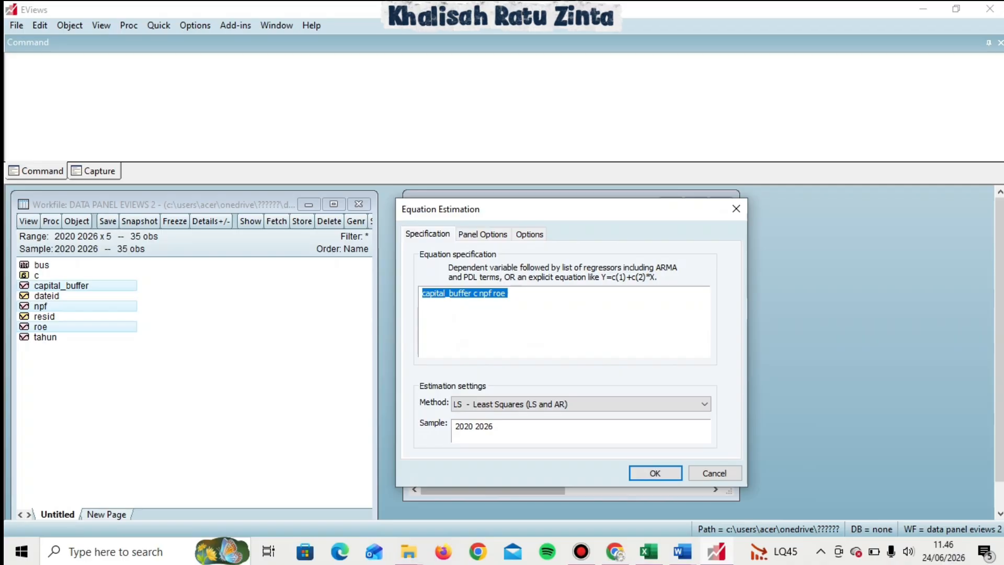
pyautogui.click(482, 234)
pyautogui.click(526, 270)
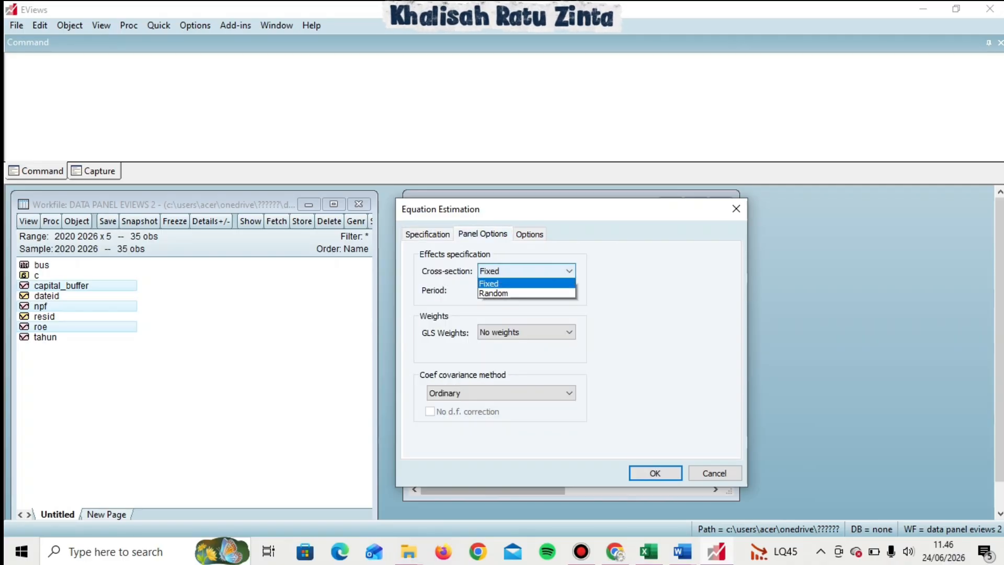
pyautogui.click(494, 303)
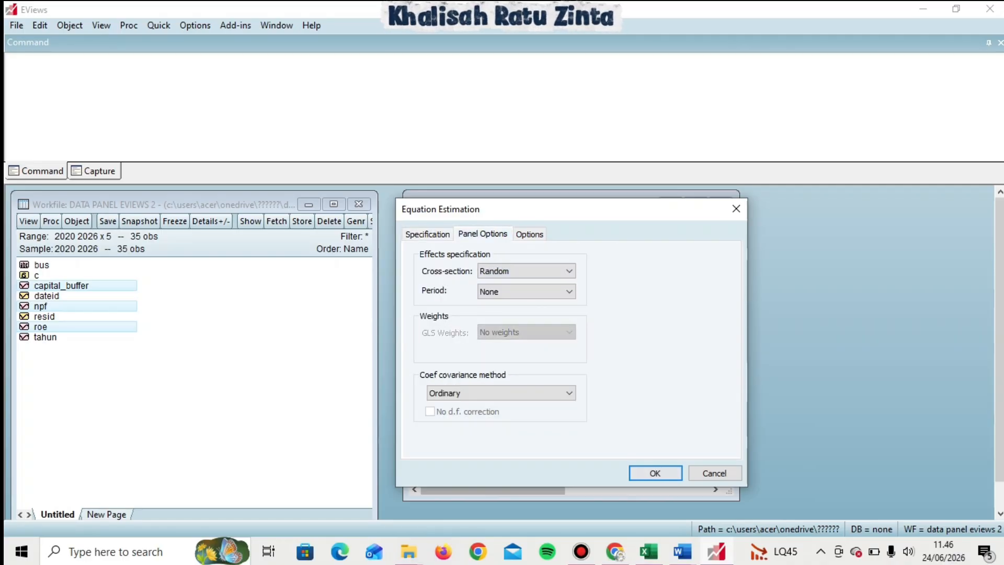
pyautogui.press('Return')
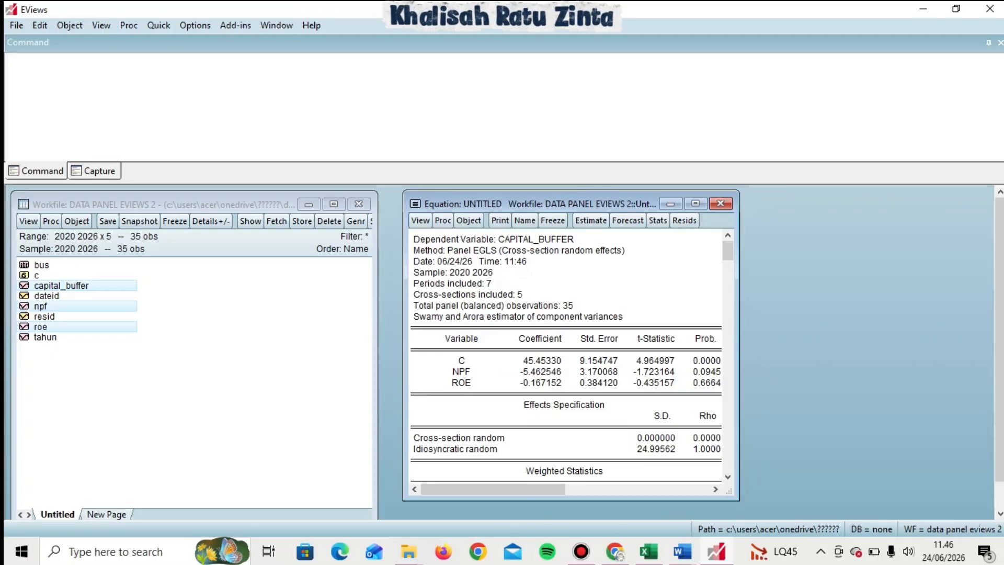
# Run the Correlated Random Effects Hausman test and select its output.
pyautogui.click(420, 221)
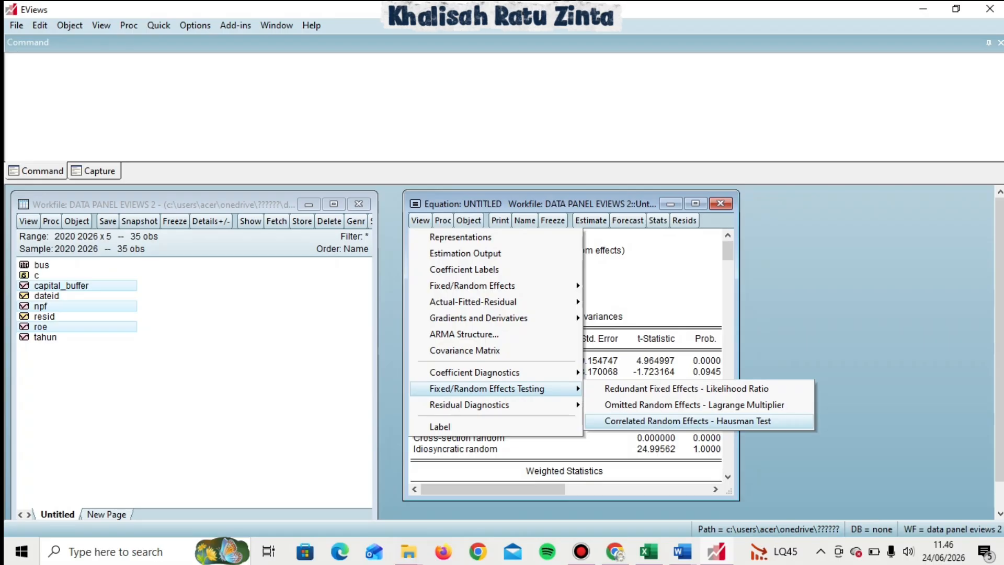
pyautogui.press('Return')
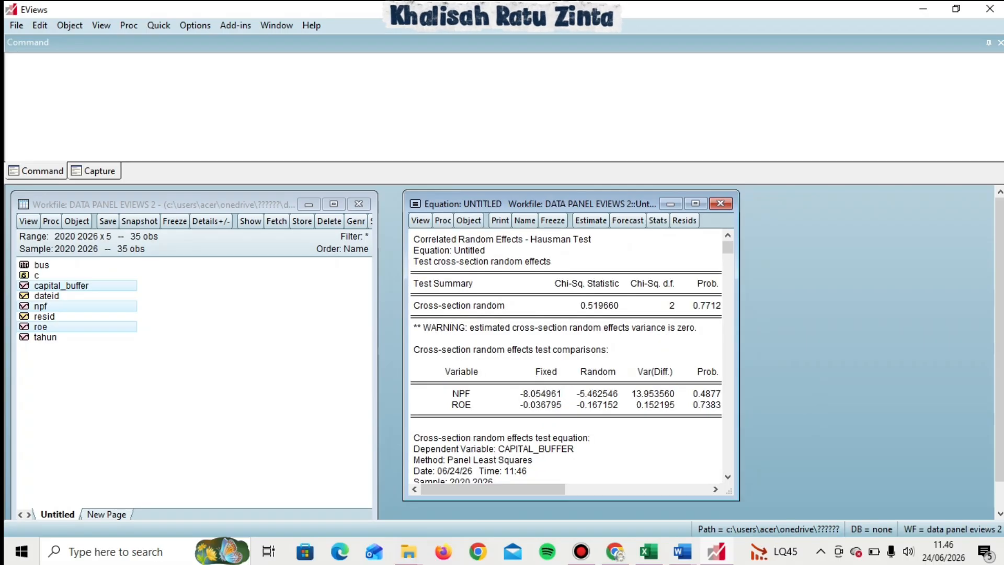
pyautogui.moveTo(414, 237); pyautogui.dragTo(722, 313)
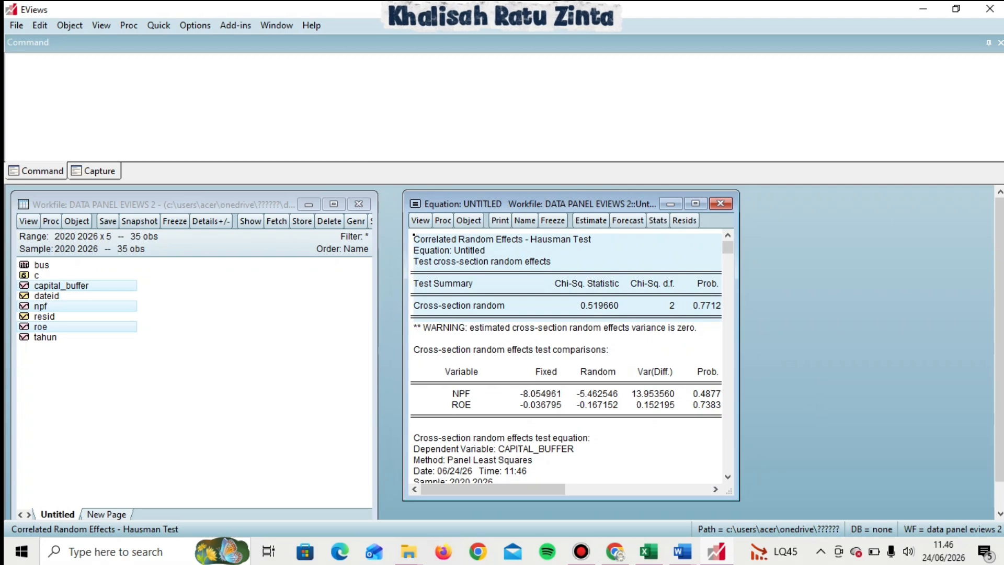
# Review the Hausman test section of the Word report, then return to EViews.
pyautogui.moveTo(683, 551)
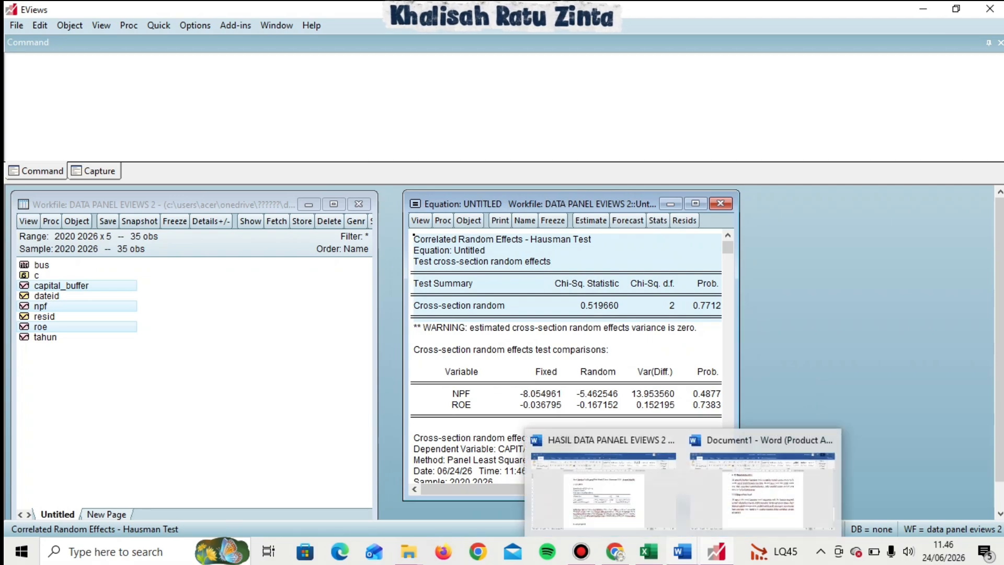
pyautogui.click(604, 489)
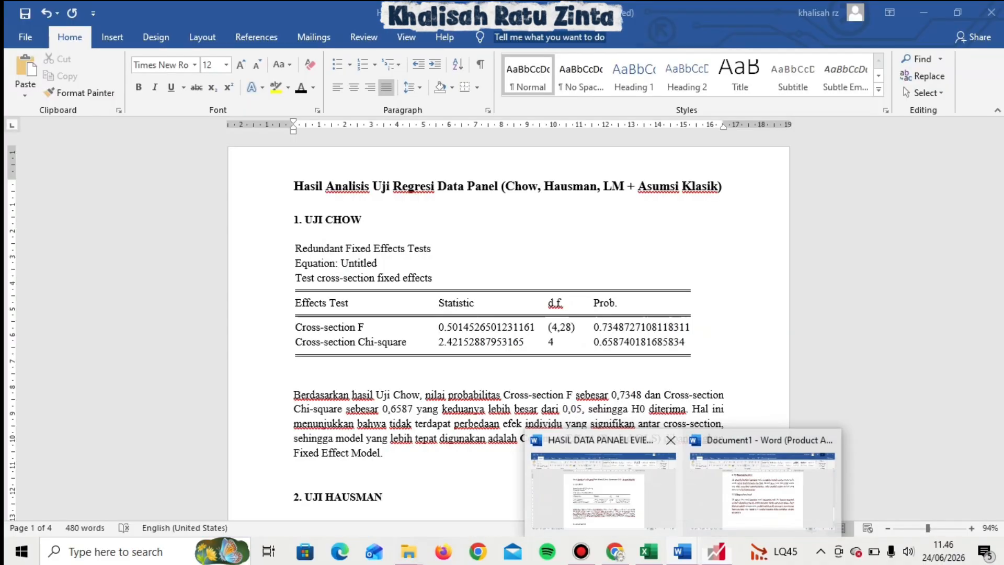
pyautogui.moveTo(1000, 155); pyautogui.dragTo(1000, 195)
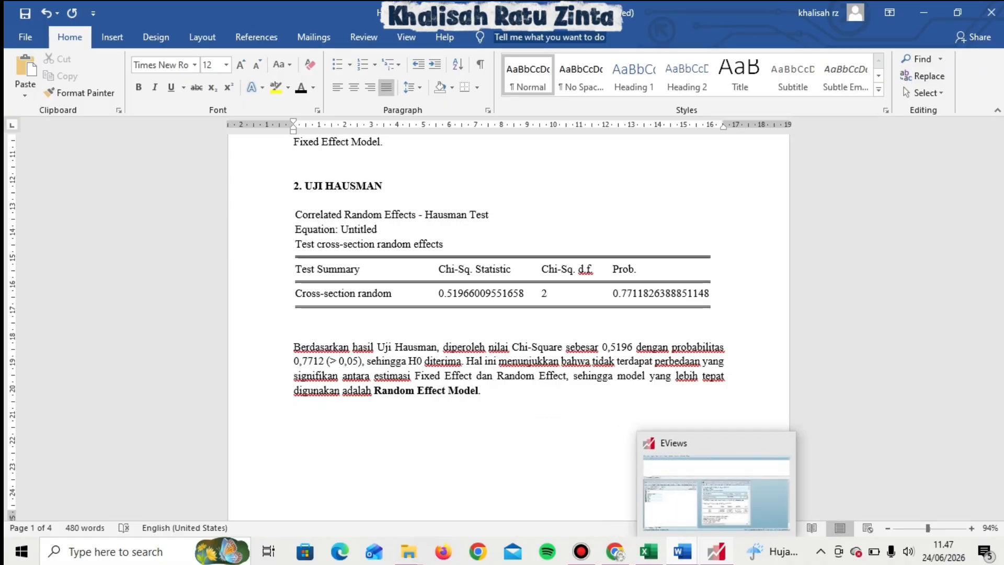
pyautogui.click(717, 552)
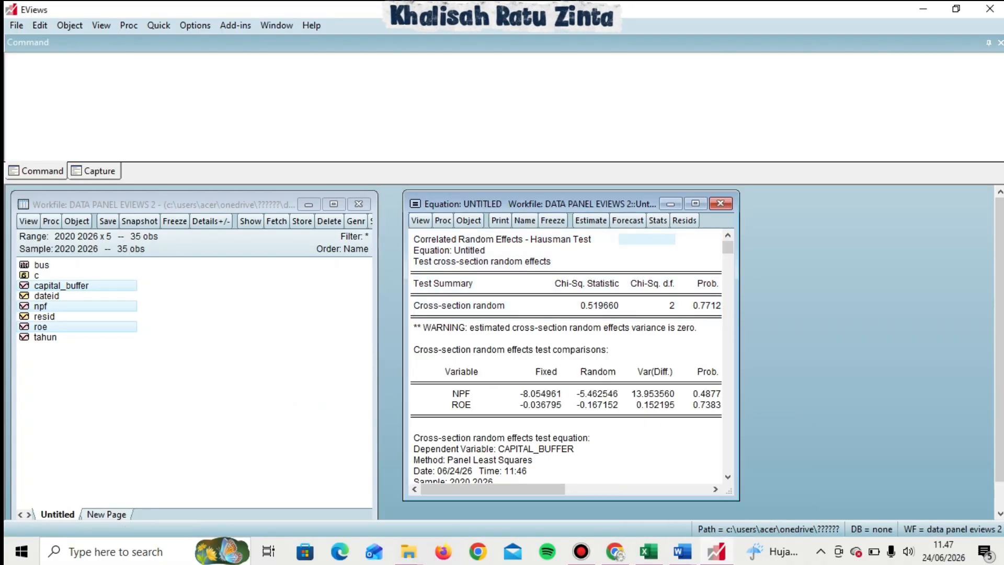
# Re-estimate the equation with no cross-section effects as pooled least squares.
pyautogui.click(591, 220)
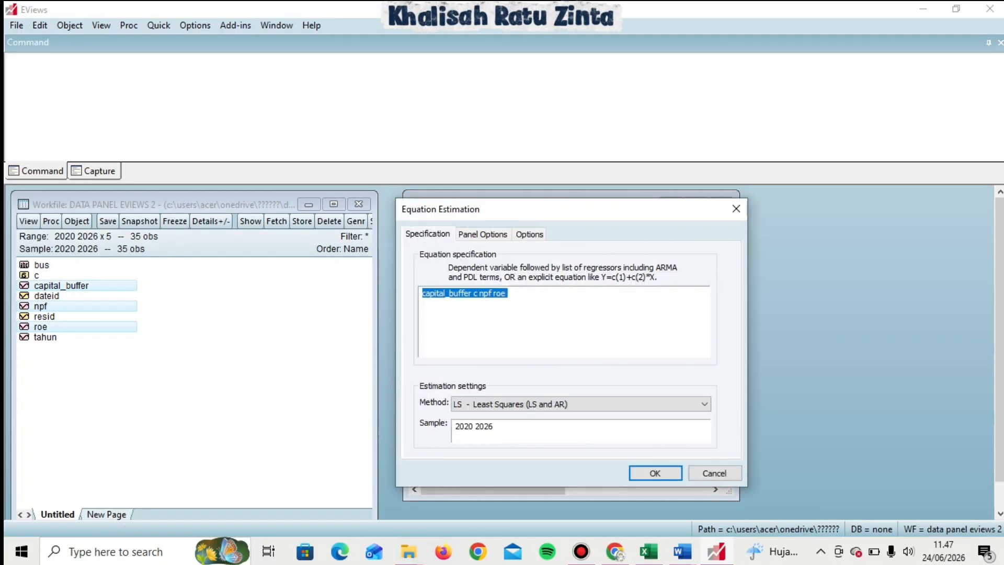
pyautogui.click(483, 234)
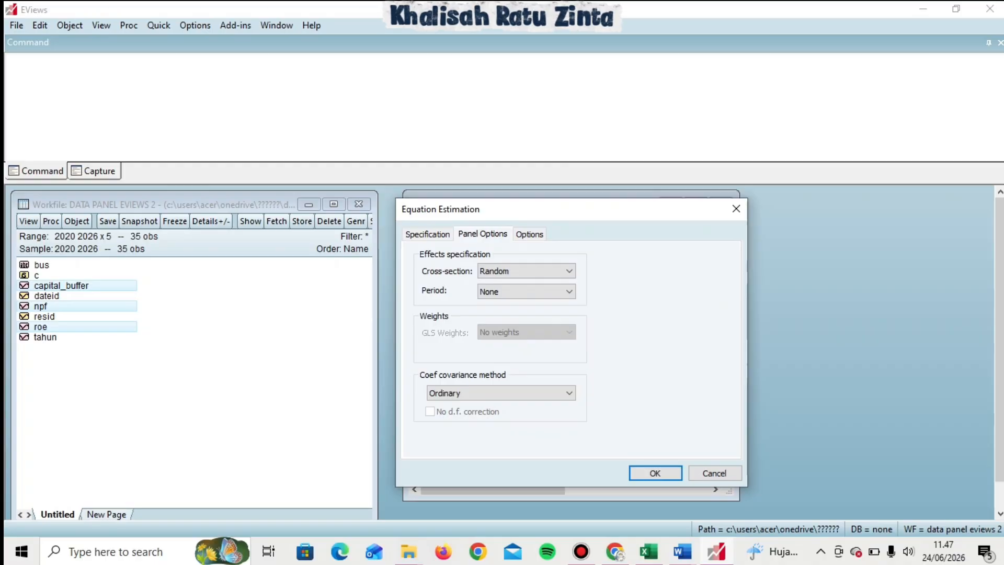
pyautogui.click(526, 270)
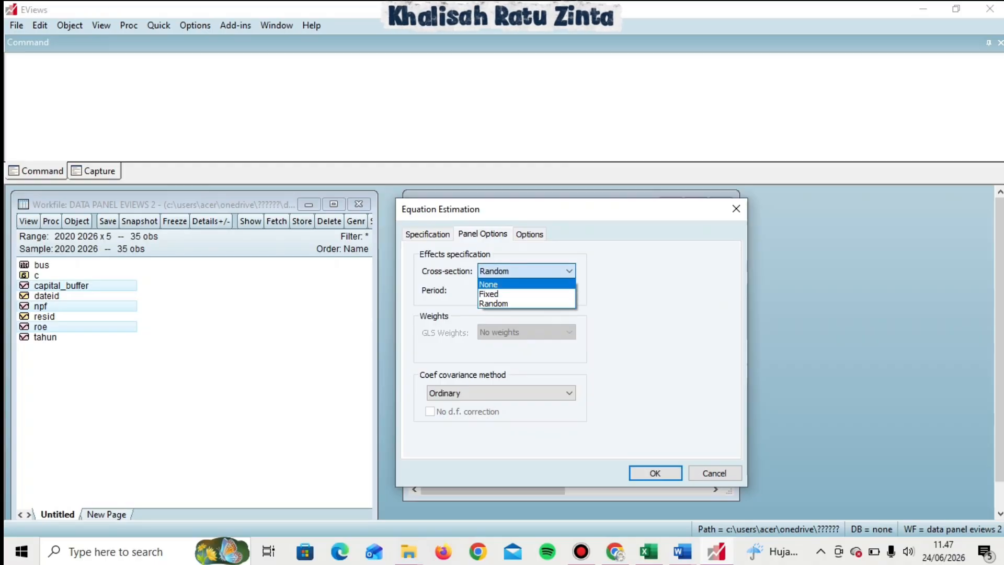
pyautogui.click(489, 284)
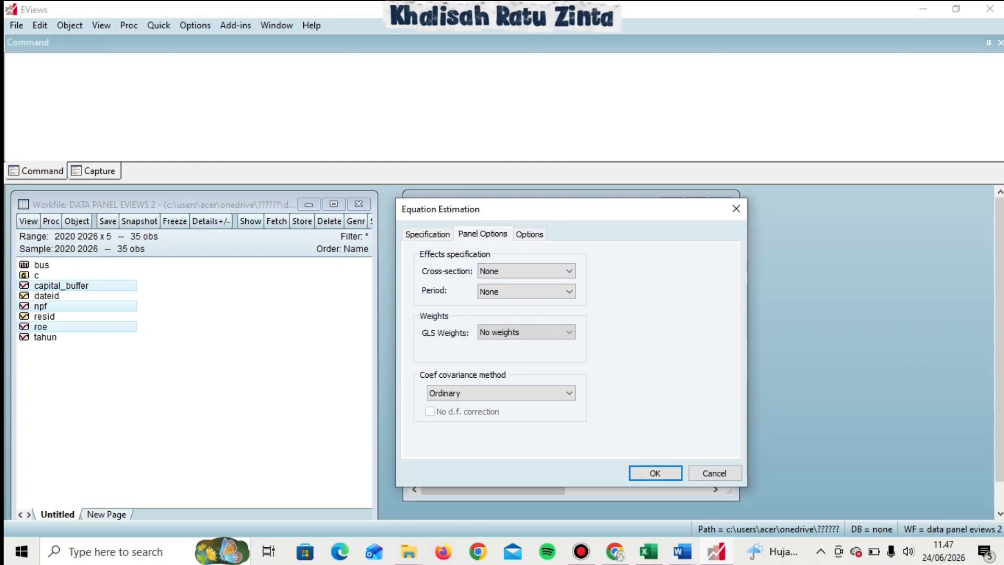
pyautogui.click(656, 473)
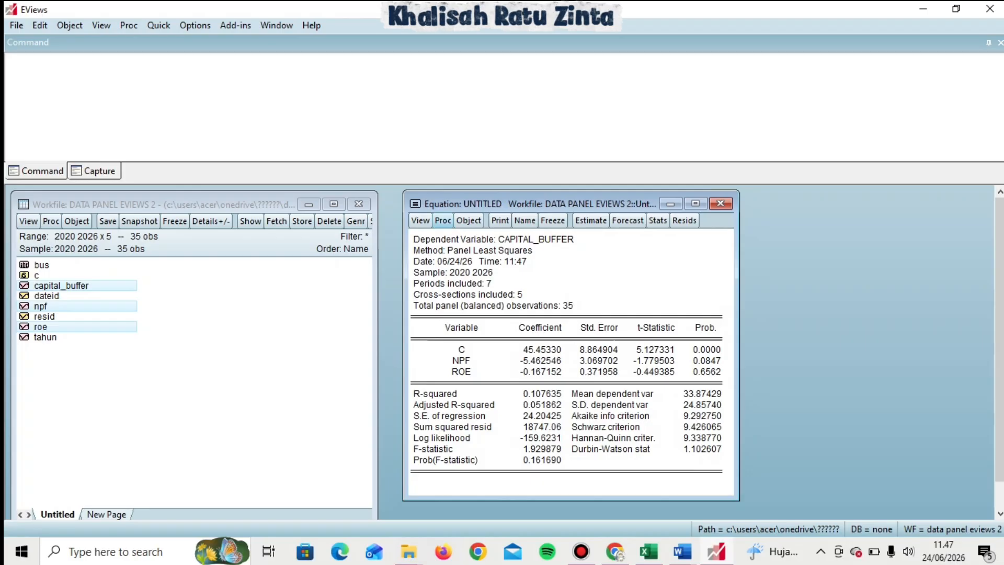
# Run the Omitted Random Effects Lagrange Multiplier test and select its output.
pyautogui.click(420, 221)
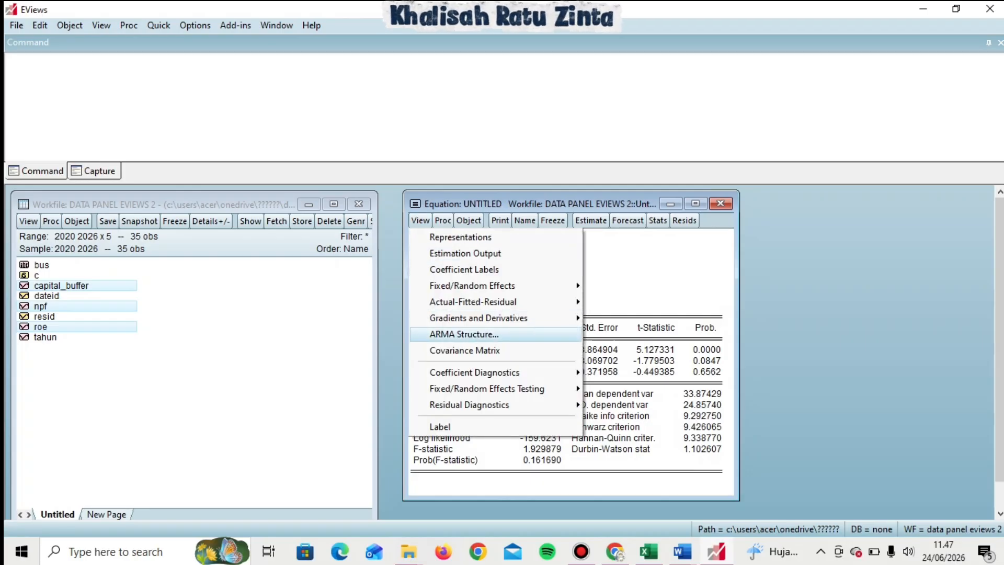
pyautogui.moveTo(487, 389)
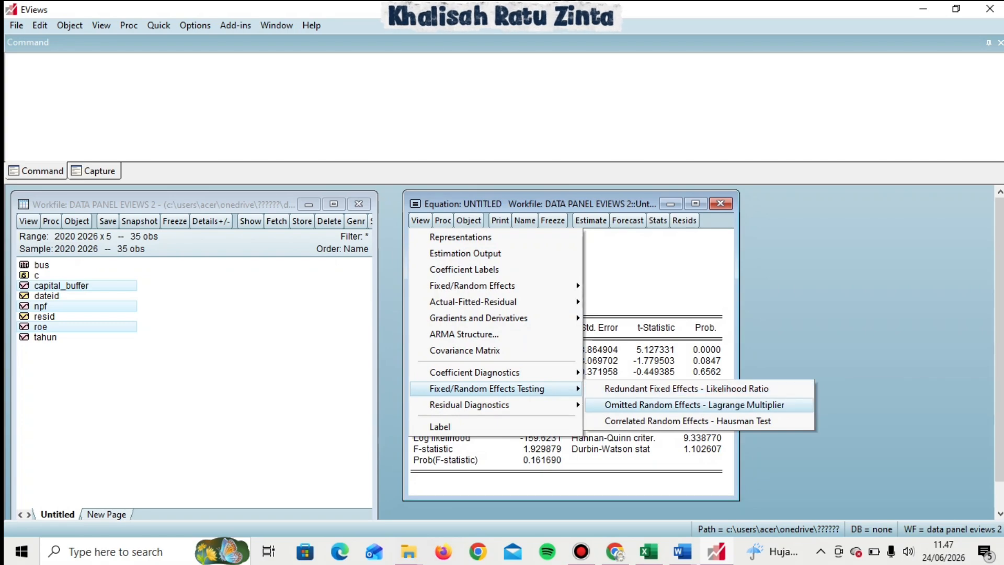
pyautogui.click(694, 404)
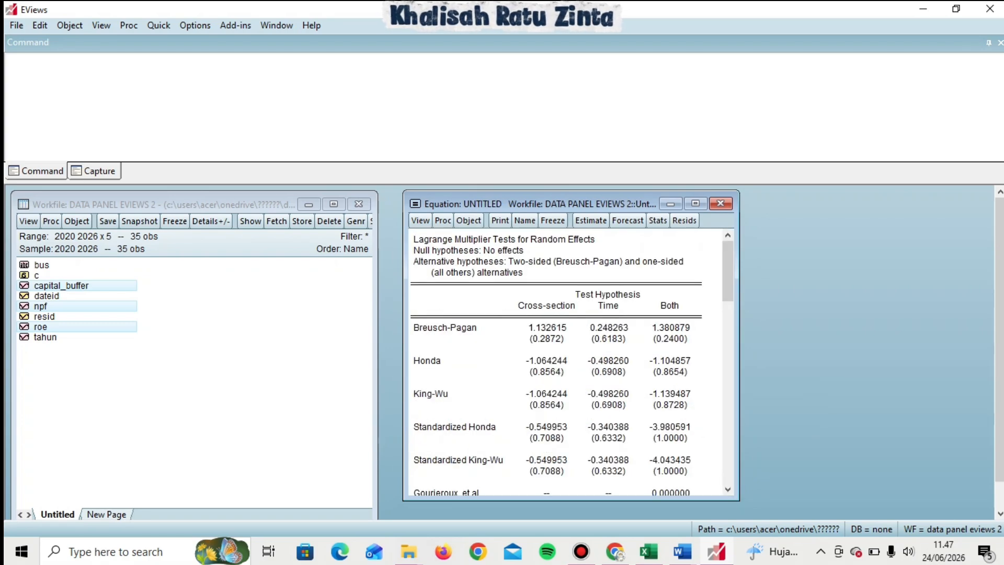
pyautogui.hotkey('shift', 'Down')
pyautogui.hotkey('shift', 'Down')
pyautogui.hotkey('shift', 'Down')
pyautogui.hotkey('shift', 'Down')
pyautogui.hotkey('shift', 'Down')
pyautogui.hotkey('shift', 'Down')
pyautogui.hotkey('shift', 'Down')
pyautogui.hotkey('shift', 'Down')
pyautogui.hotkey('shift', 'Down')
pyautogui.hotkey('shift', 'Down')
pyautogui.hotkey('shift', 'Down')
pyautogui.hotkey('shift', 'Down')
pyautogui.hotkey('shift', 'Down')
pyautogui.hotkey('shift', 'Down')
pyautogui.hotkey('shift', 'Down')
pyautogui.hotkey('shift', 'Down')
pyautogui.hotkey('shift', 'Down')
pyautogui.hotkey('shift', 'Down')
pyautogui.hotkey('shift', 'Down')
pyautogui.hotkey('shift', 'Down')
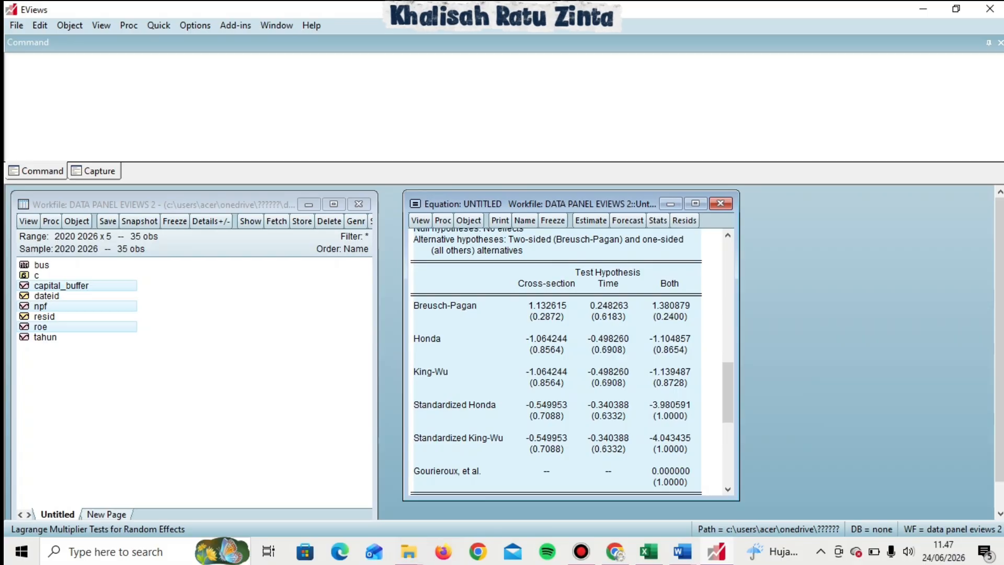
# Switch to the Word report and scroll to the LM test section.
pyautogui.moveTo(683, 551)
pyautogui.click(609, 483)
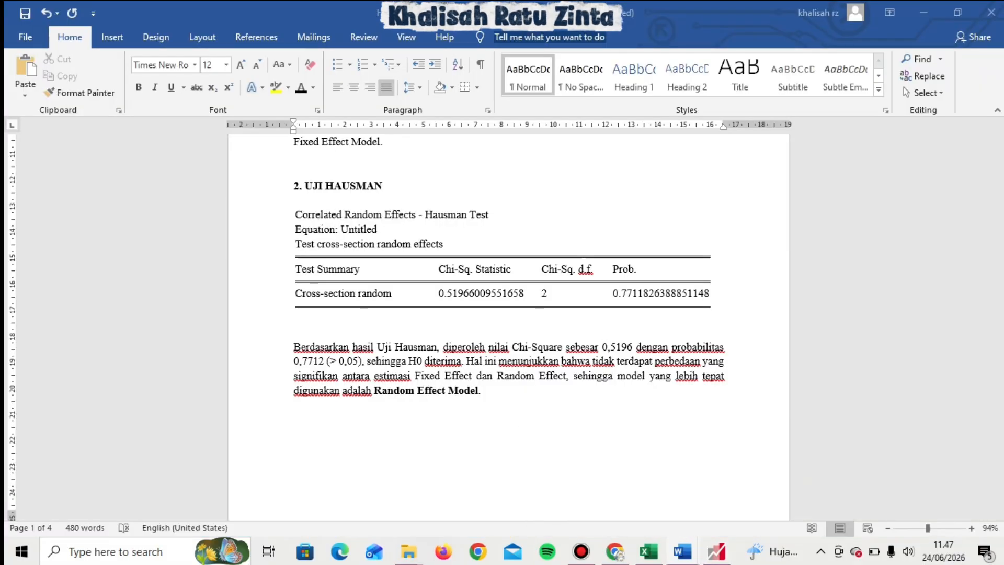
pyautogui.moveTo(1000, 193); pyautogui.dragTo(1000, 251)
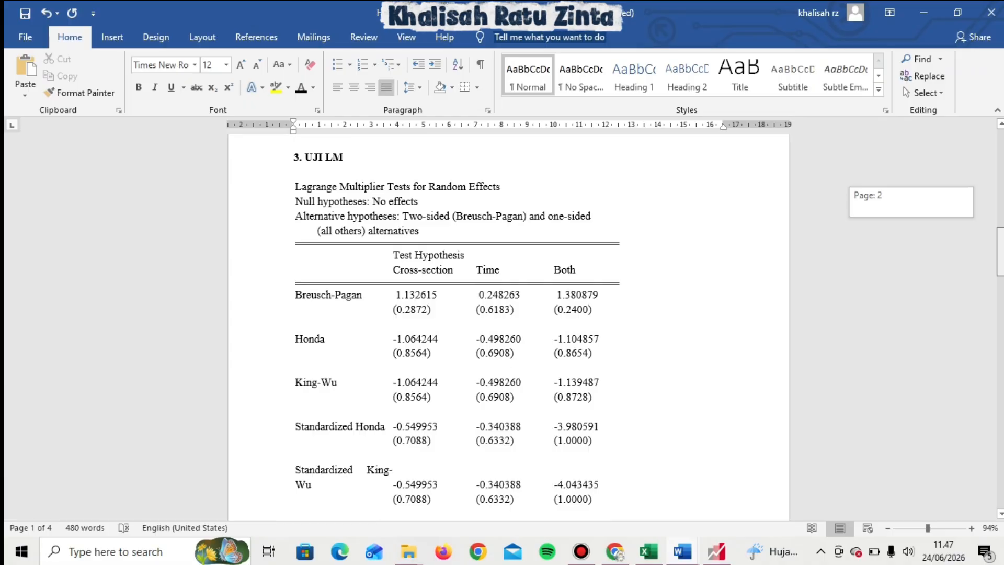
# Read the conclusion of the LM test section in the Word report and return to EViews.
pyautogui.moveTo(1000, 251); pyautogui.dragTo(1000, 284)
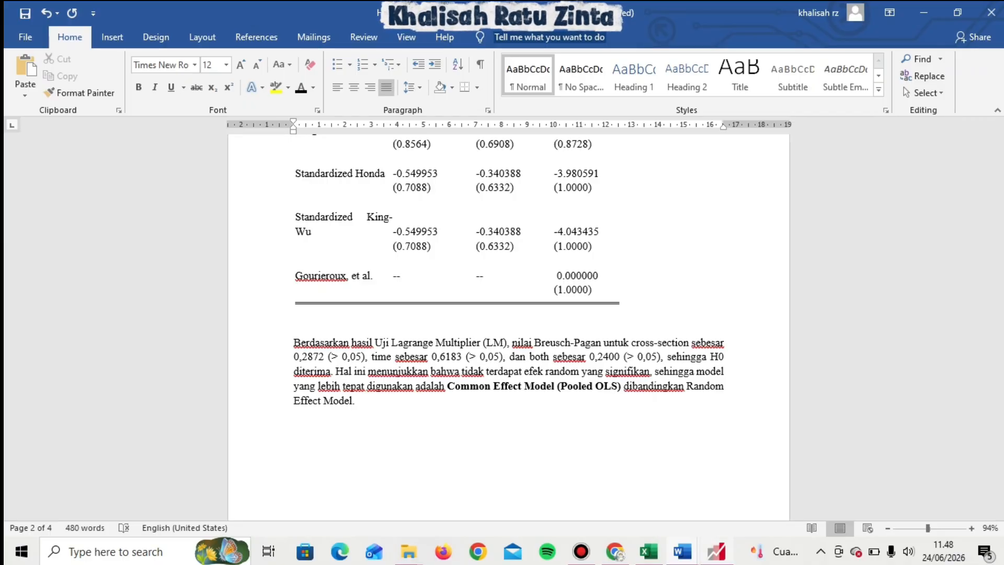
pyautogui.click(717, 551)
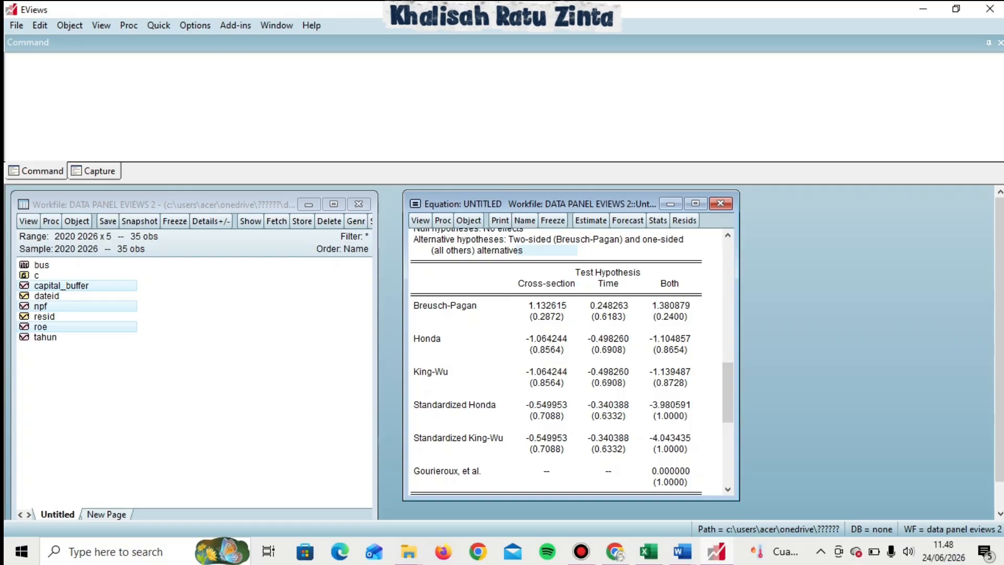
# Compute group correlations for the series npf and roe, removing capital_buffer from the series list.
pyautogui.click(158, 26)
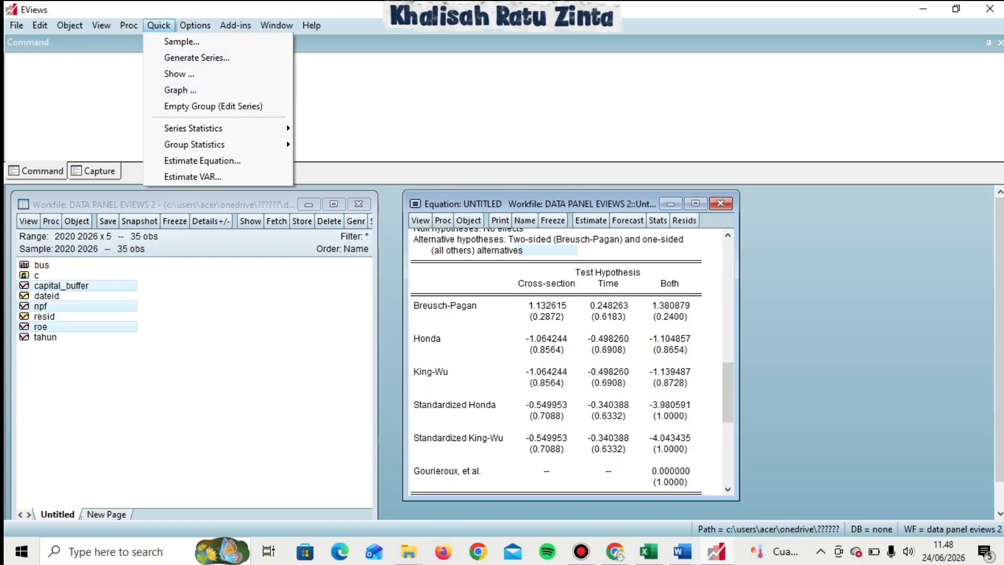
pyautogui.moveTo(193, 128)
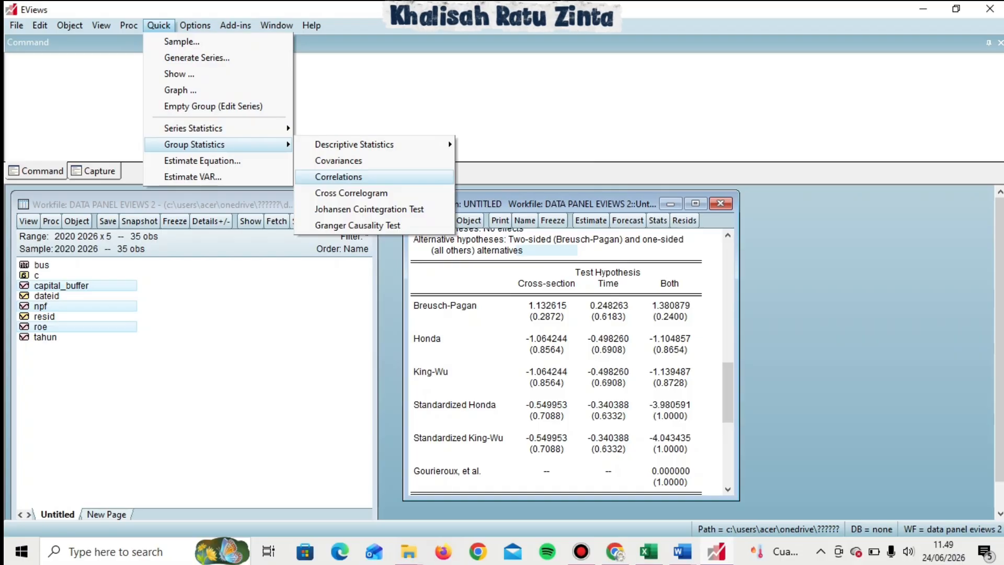
pyautogui.press('Return')
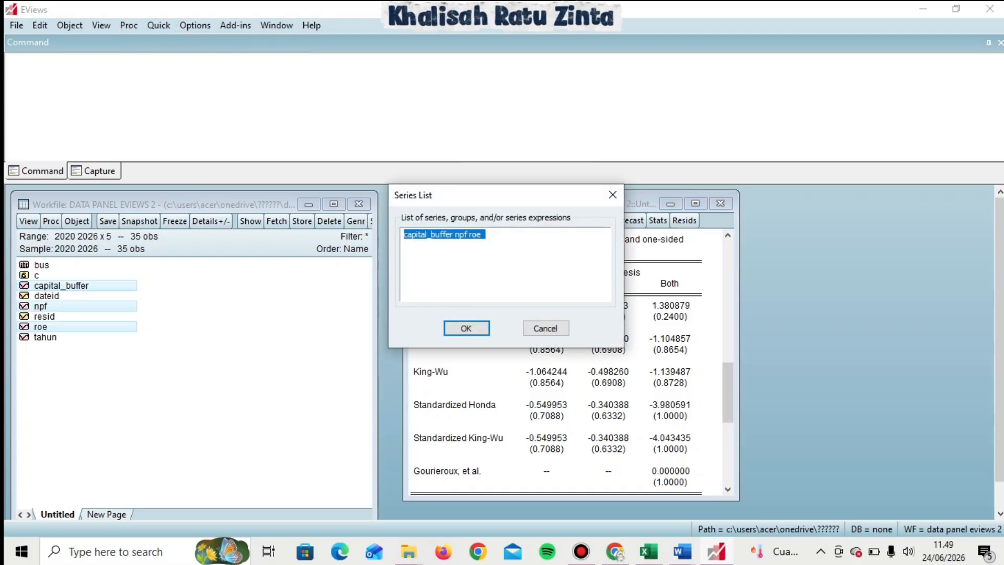
pyautogui.click(472, 235)
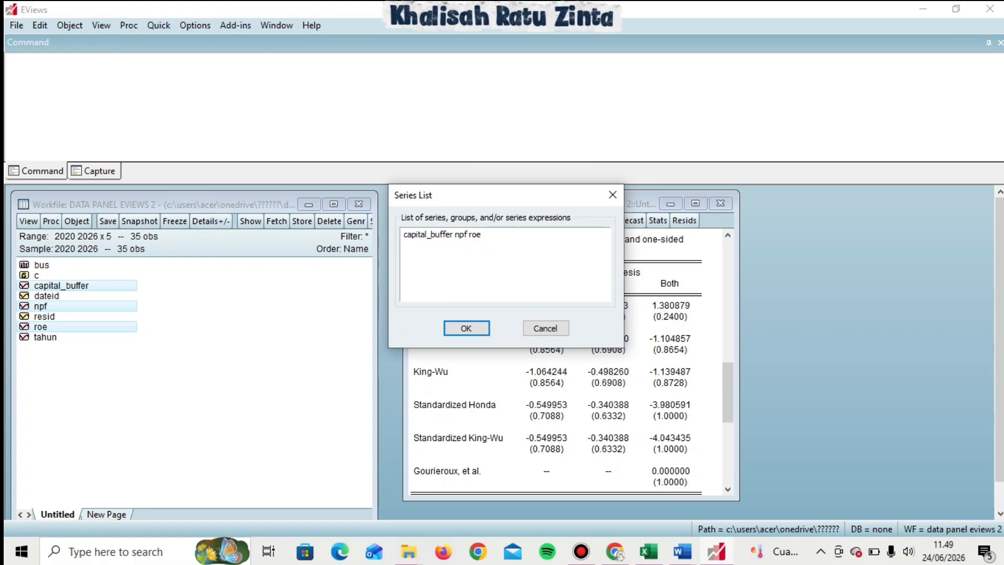
pyautogui.press('BackSpace')
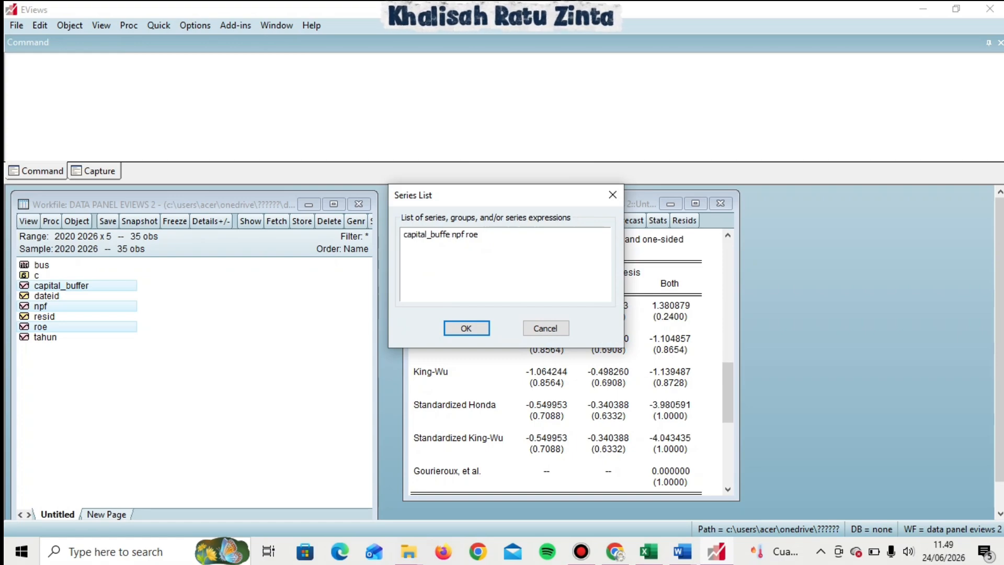
pyautogui.press('BackSpace')
pyautogui.press('BackSpace')
pyautogui.press('BackSpace')
pyautogui.press('BackSpace')
pyautogui.press('BackSpace')
pyautogui.press('BackSpace')
pyautogui.press('BackSpace')
pyautogui.press('BackSpace')
pyautogui.press('BackSpace')
pyautogui.press('BackSpace')
pyautogui.press('BackSpace')
pyautogui.press('BackSpace')
pyautogui.press('BackSpace')
pyautogui.press('Delete')
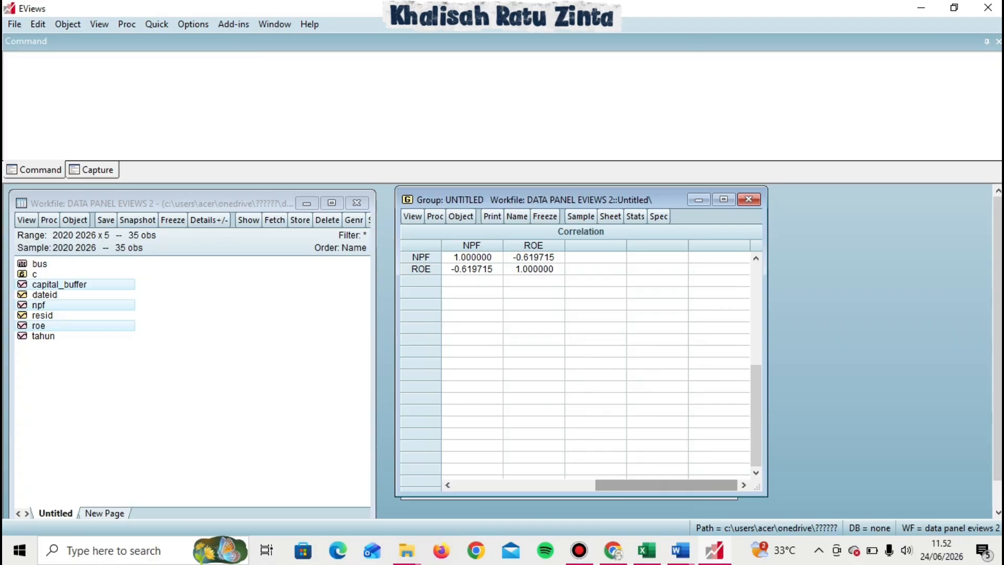
# Compare the multicollinearity section of the Word report, then return to EViews.
pyautogui.moveTo(680, 551)
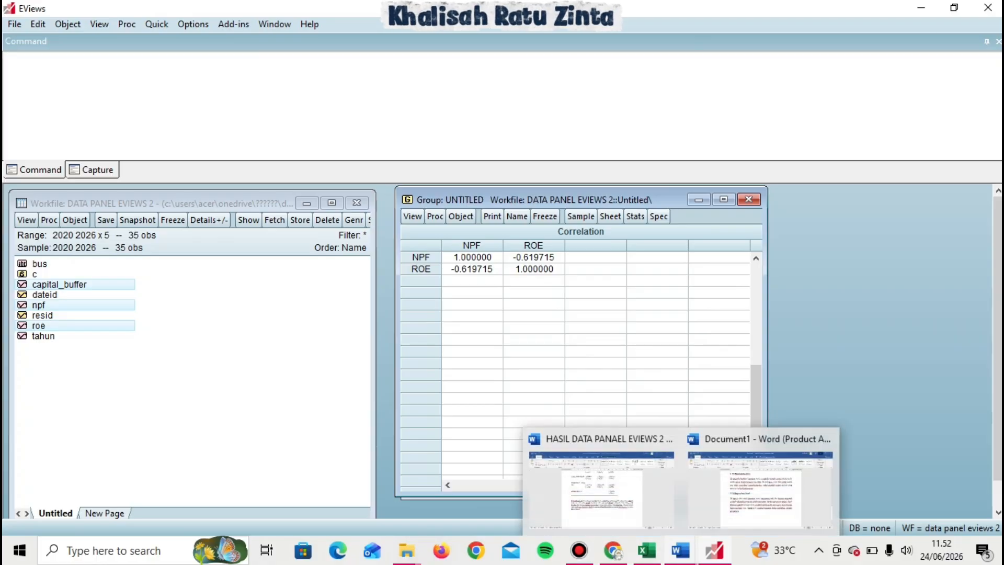
pyautogui.click(602, 484)
pyautogui.moveTo(999, 272); pyautogui.dragTo(998, 334)
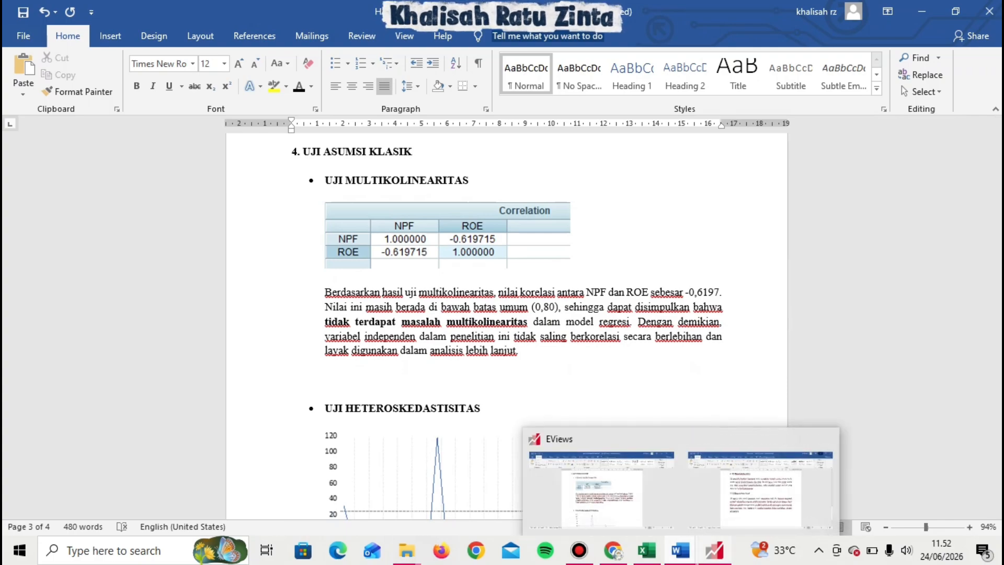
pyautogui.moveTo(714, 550)
pyautogui.click(712, 484)
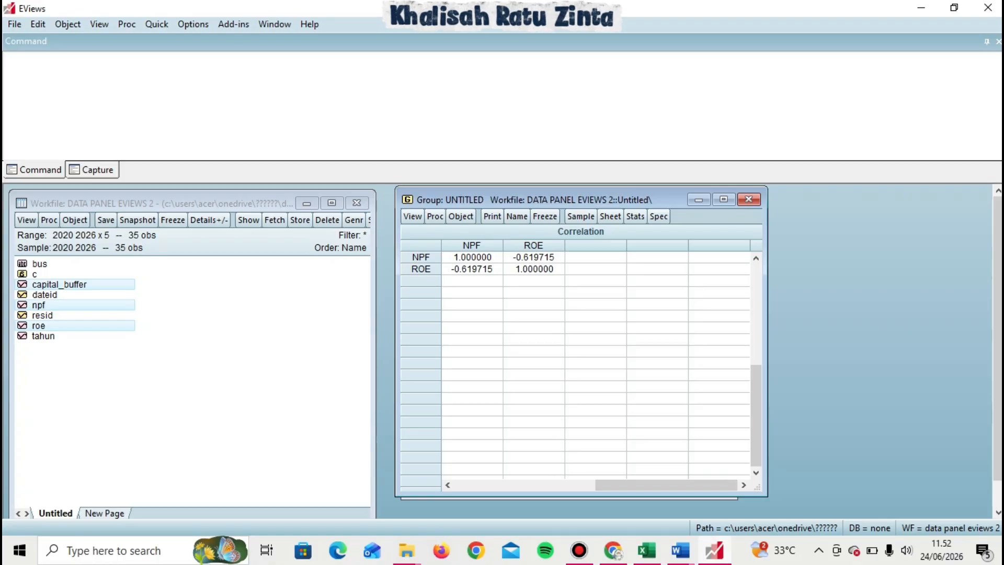
# Close the correlation window and delete the untitled group.
pyautogui.click(157, 24)
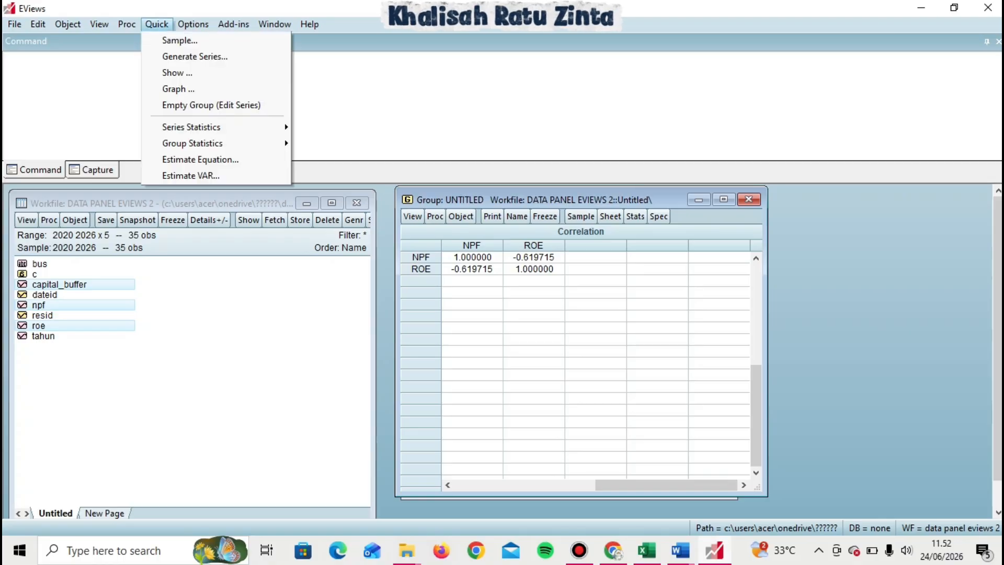
pyautogui.moveTo(192, 127)
pyautogui.press('Escape')
pyautogui.hotkey('ctrl', 'F4')
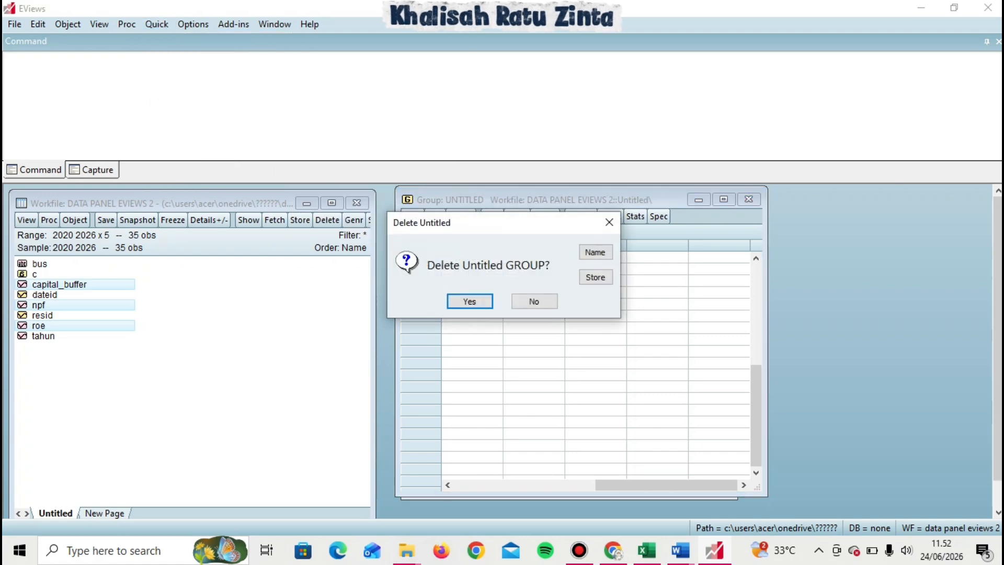
pyautogui.press('Return')
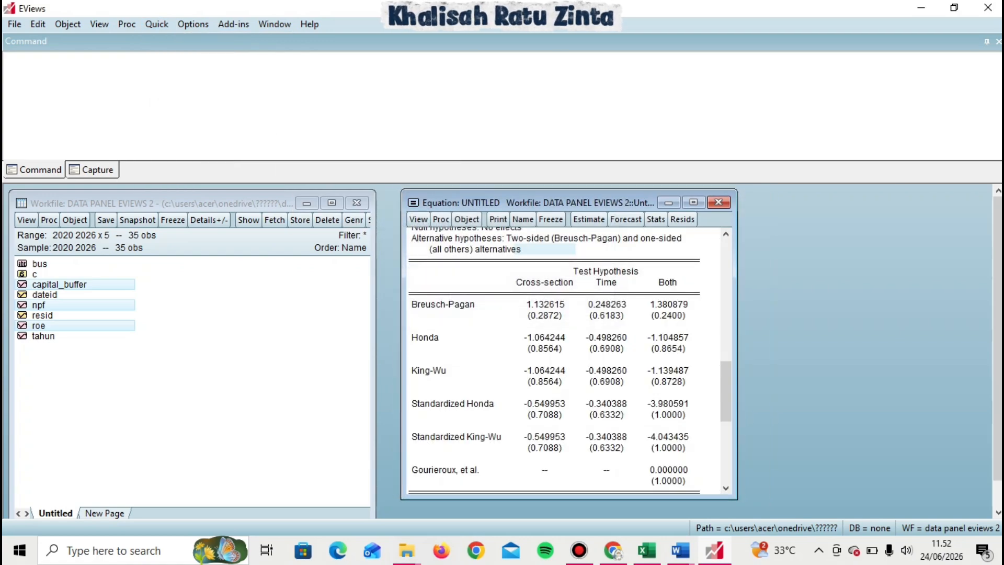
# Display the residual graph of the pooled equation and widen the equation window.
pyautogui.click(99, 24)
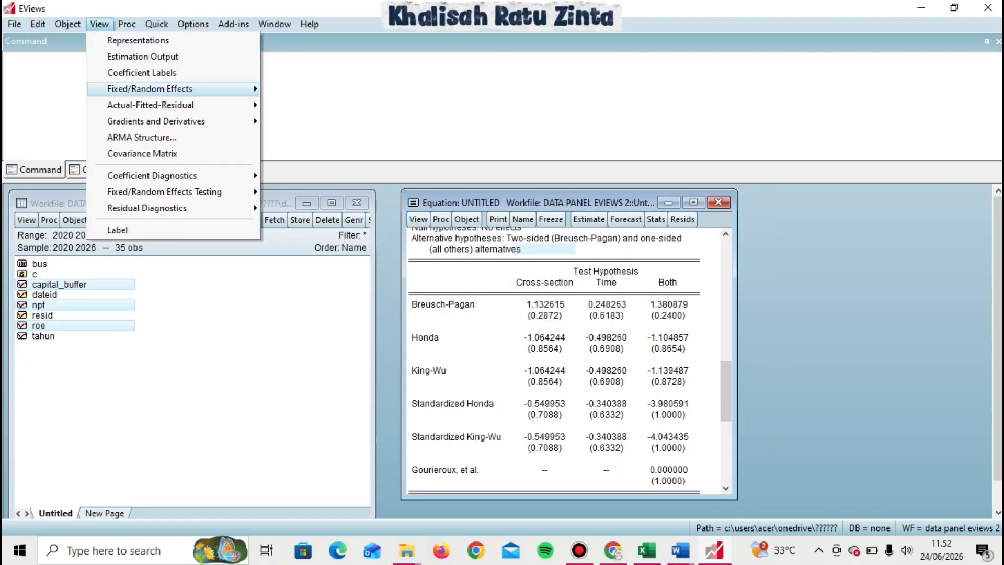
pyautogui.moveTo(157, 121)
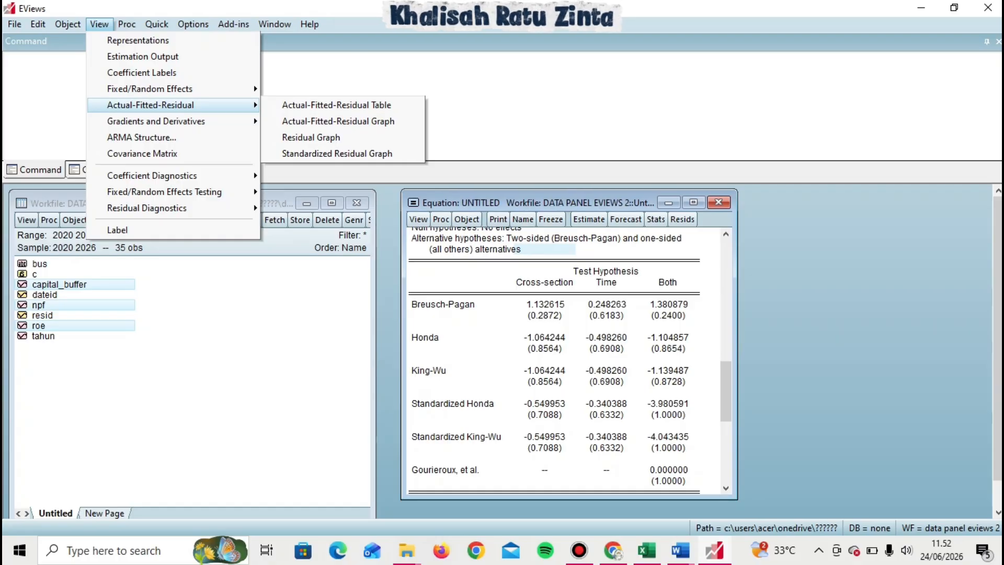
pyautogui.click(314, 137)
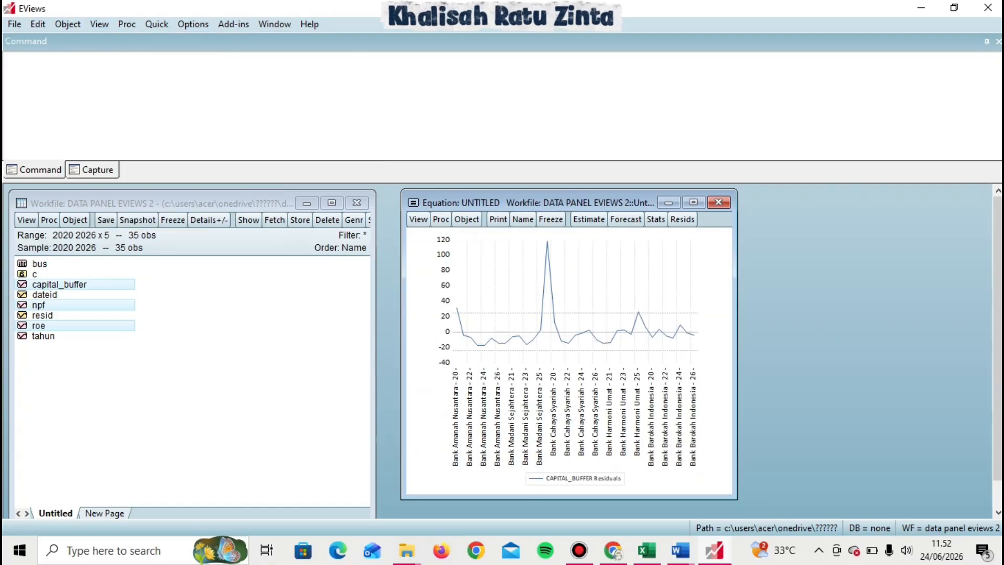
pyautogui.moveTo(555, 320)
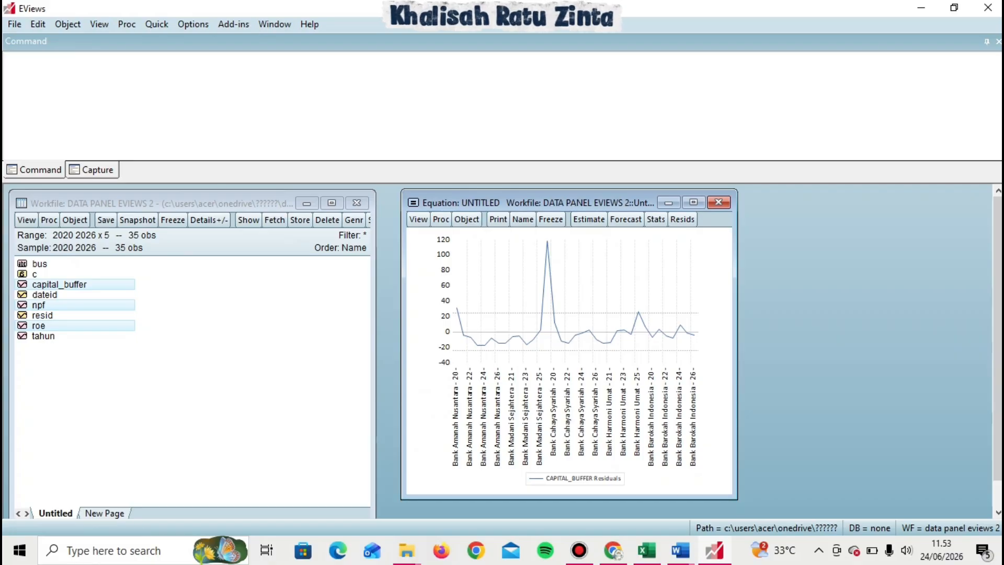
pyautogui.moveTo(547, 241)
pyautogui.moveTo(737, 345); pyautogui.dragTo(762, 345)
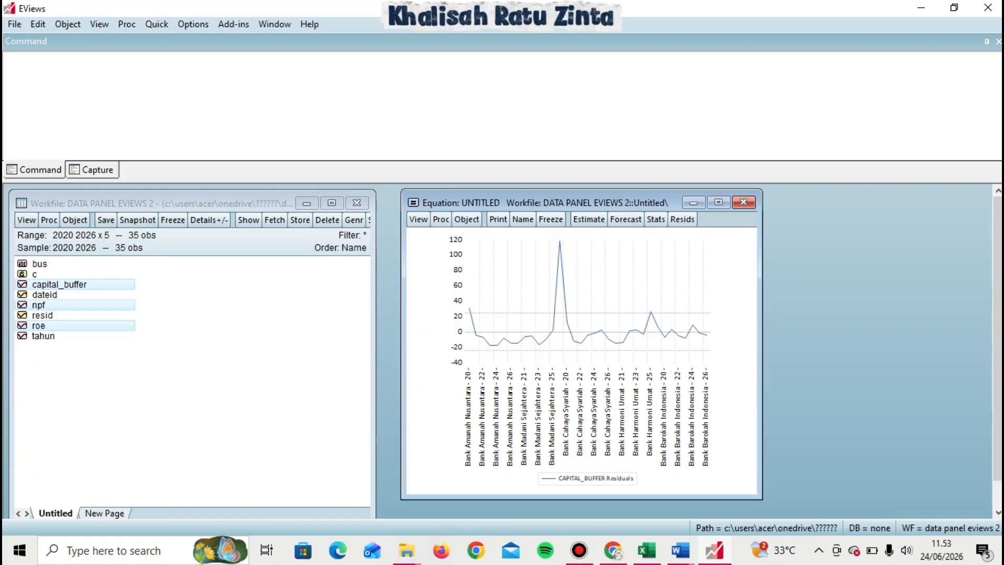
pyautogui.moveTo(560, 241)
# Examine the heteroskedasticity section of the Word report, then return to EViews.
pyautogui.moveTo(680, 550)
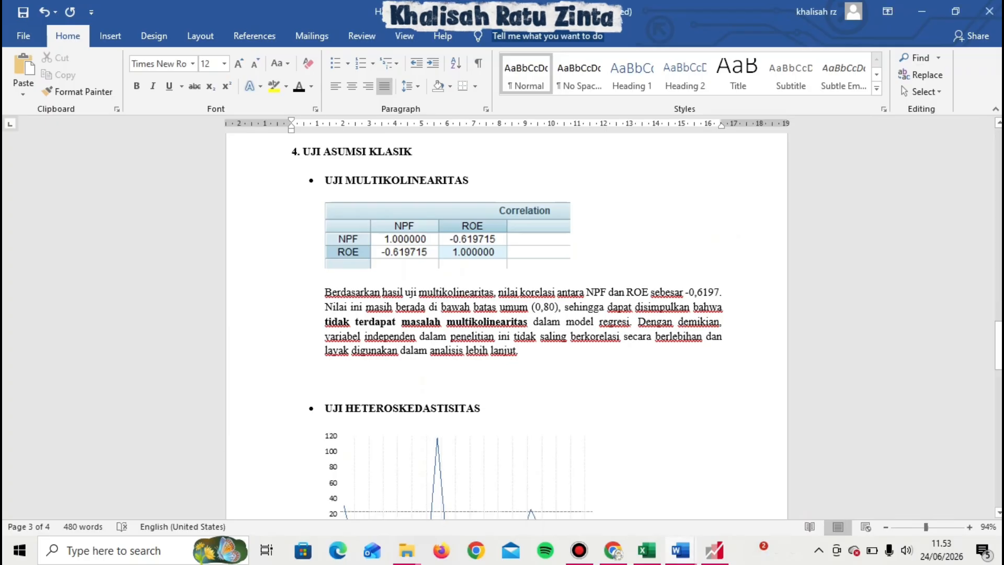
pyautogui.moveTo(998, 345); pyautogui.dragTo(998, 384)
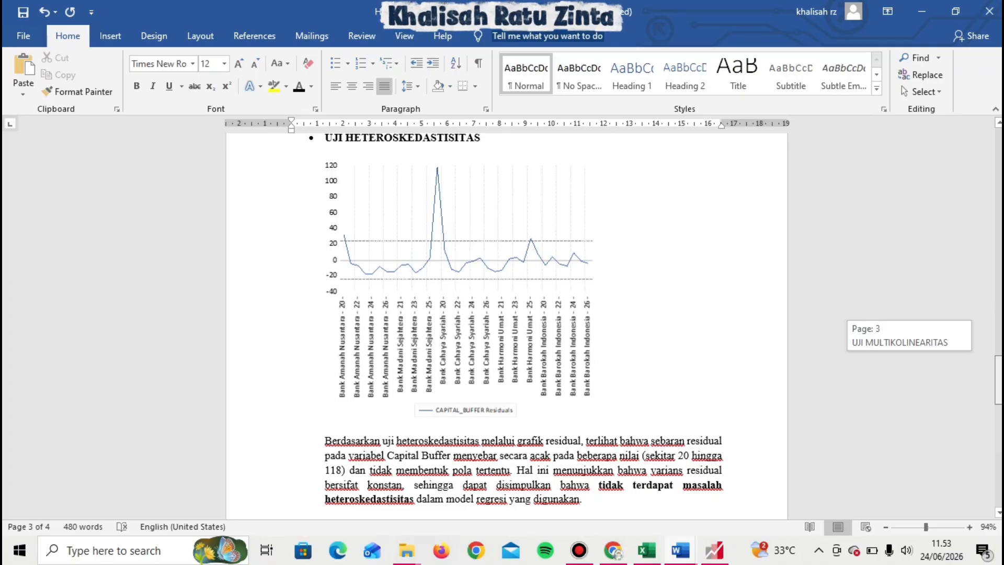
pyautogui.scroll(-3, 506, 319)
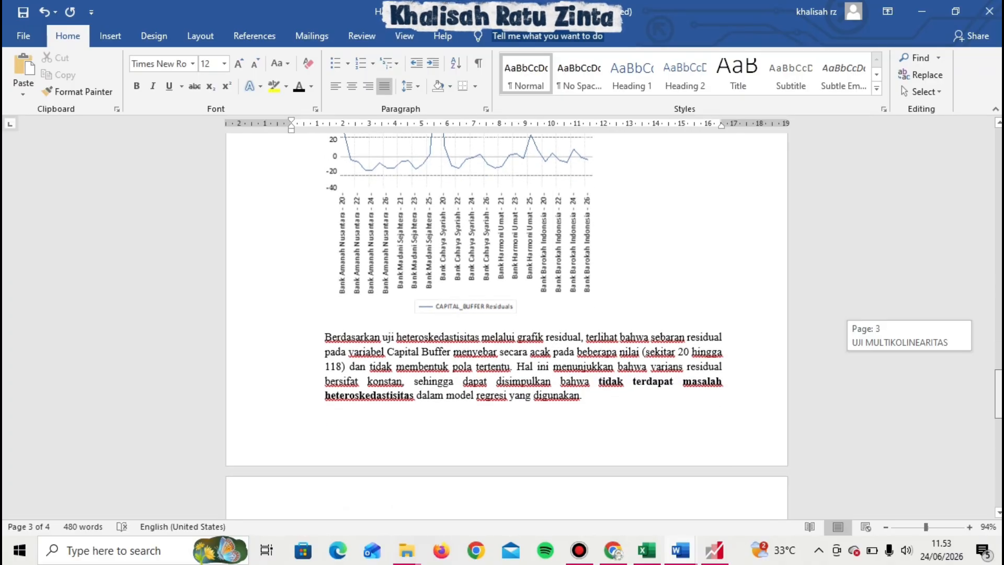
pyautogui.scroll(2, 507, 319)
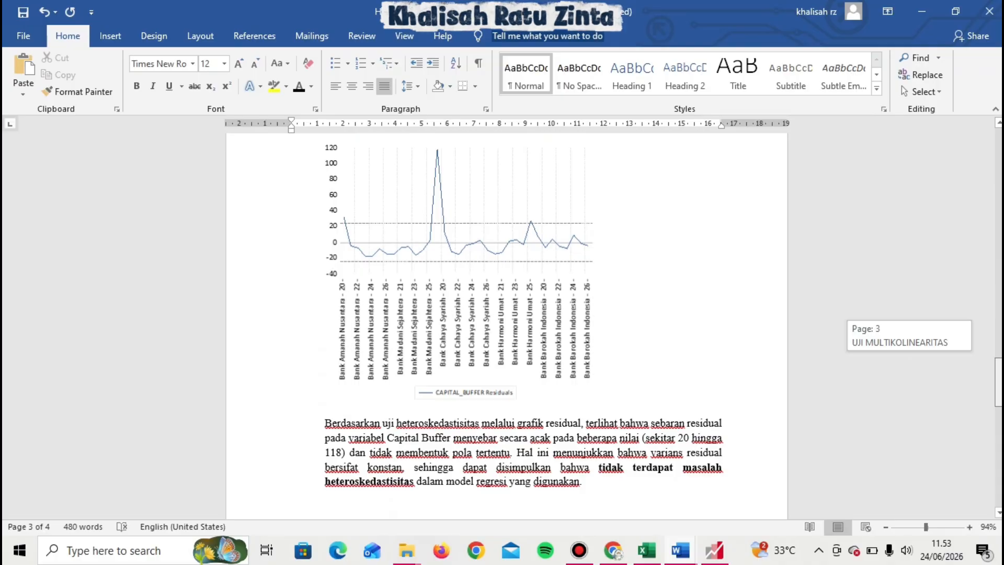
pyautogui.scroll(-2, 506, 319)
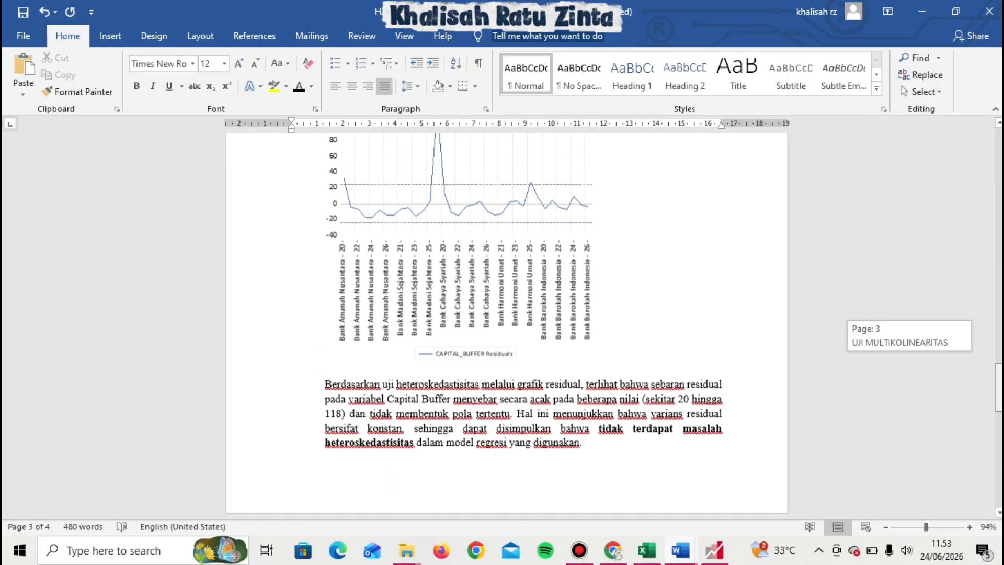
pyautogui.scroll(2, 507, 319)
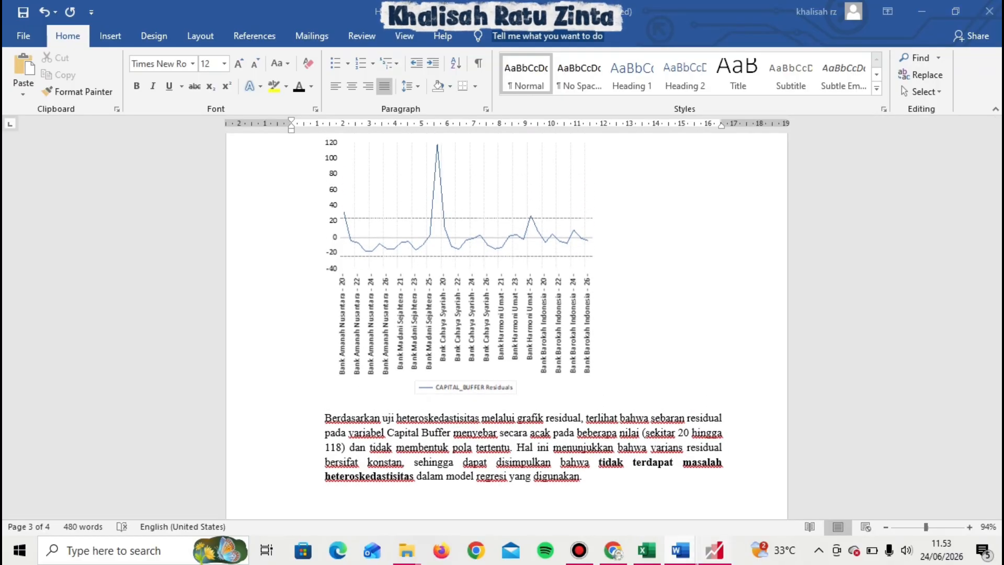
pyautogui.hotkey('alt', 'Tab')
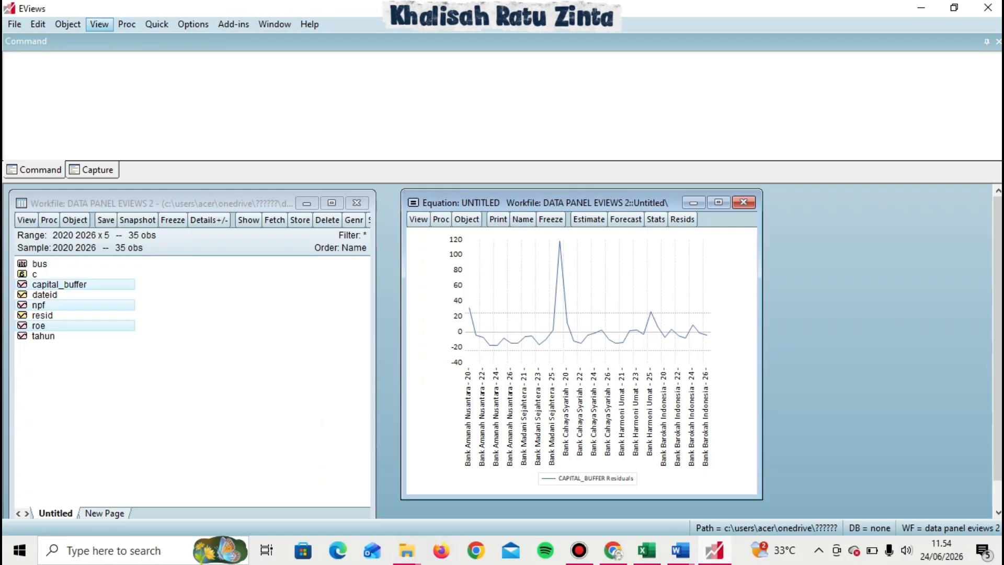
# Show the equation's representations and select the substituted coefficients equation line.
pyautogui.click(99, 24)
pyautogui.press('Return')
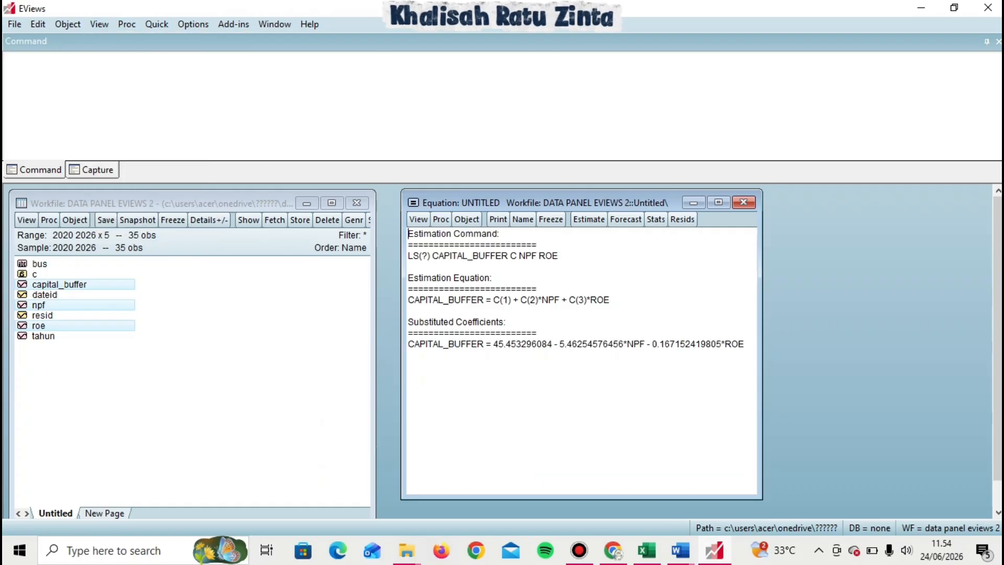
pyautogui.moveTo(408, 344); pyautogui.dragTo(747, 355)
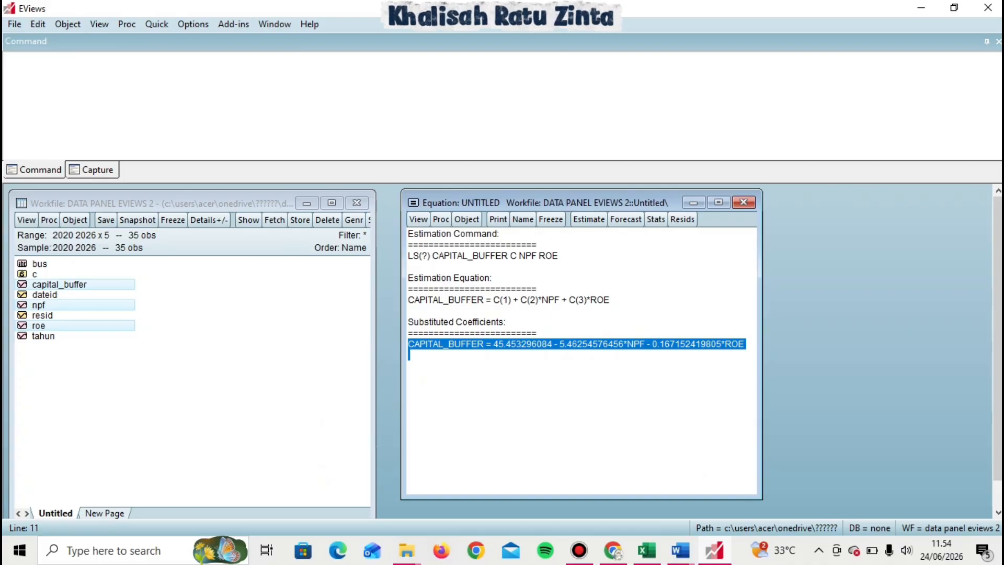
# Review the regression section of the Word report and return to EViews.
pyautogui.moveTo(680, 550)
pyautogui.click(599, 494)
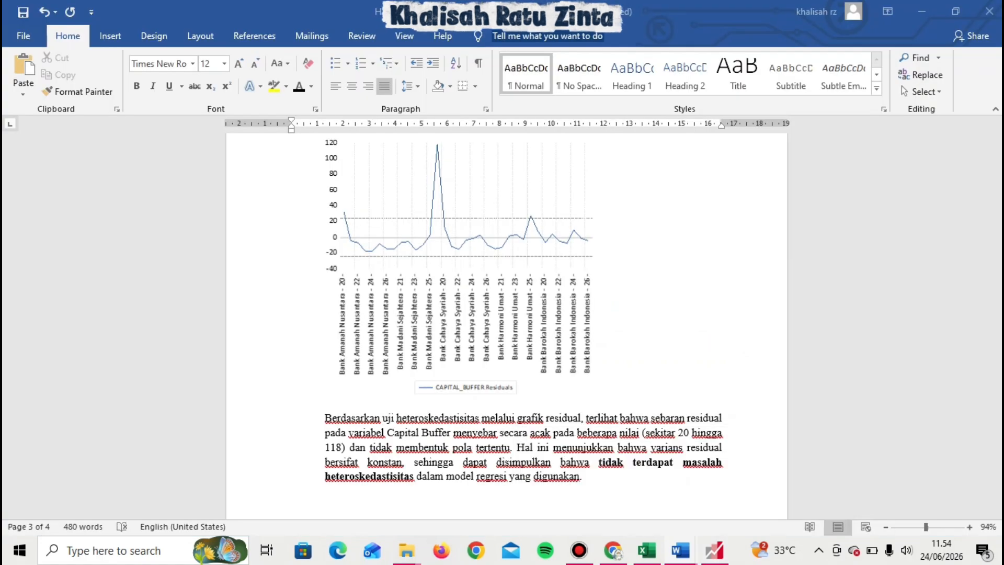
pyautogui.moveTo(999, 383); pyautogui.dragTo(999, 439)
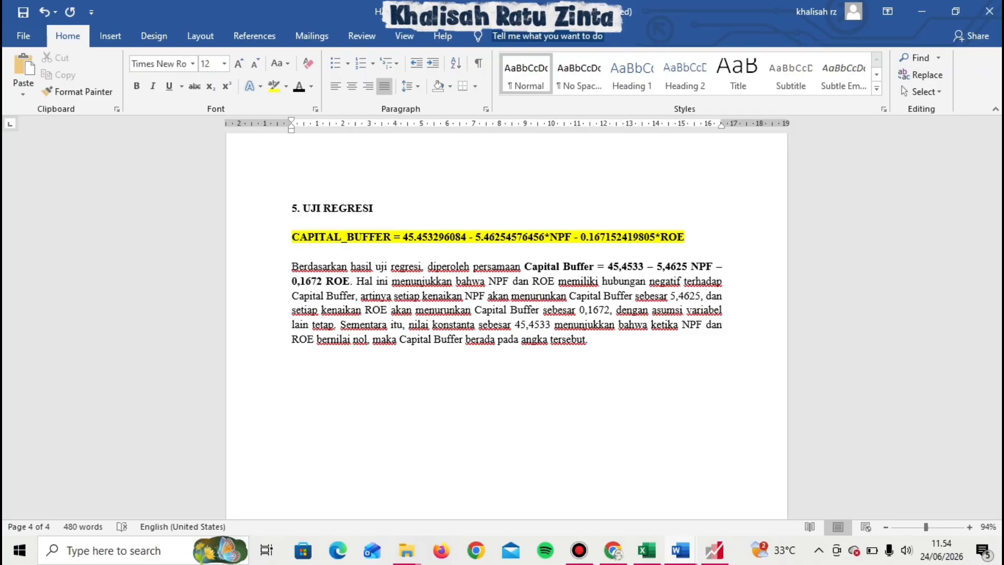
pyautogui.moveTo(715, 551)
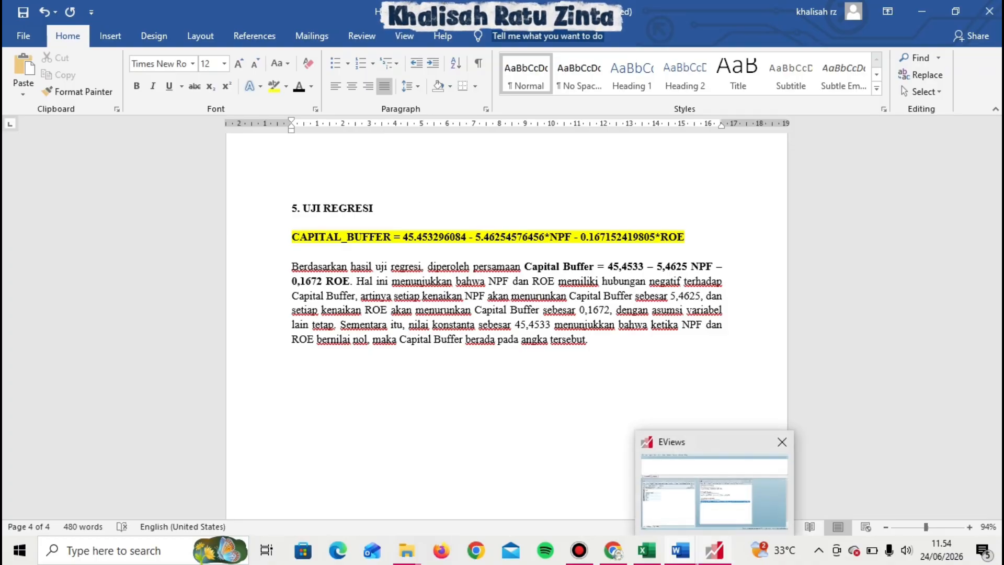
pyautogui.click(715, 492)
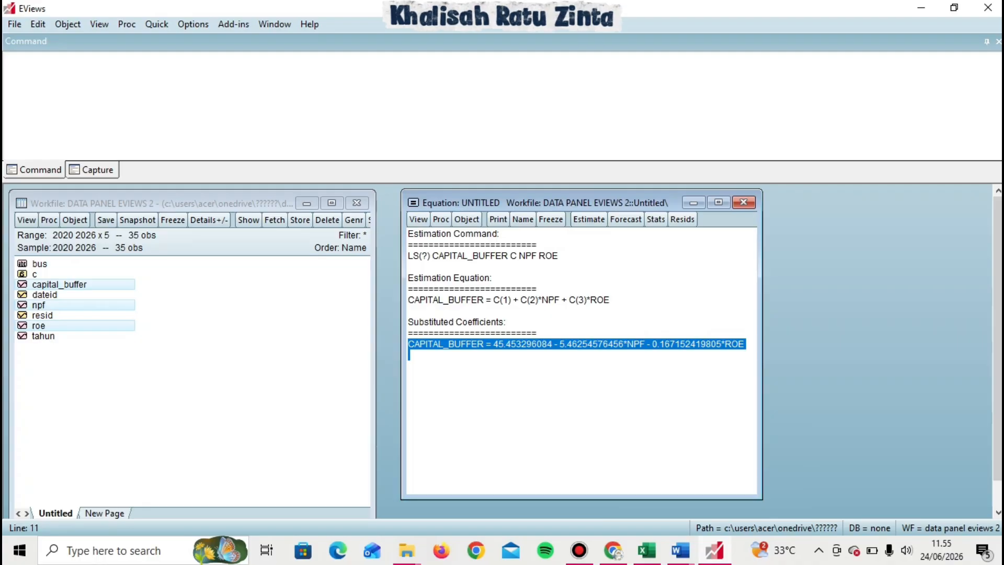